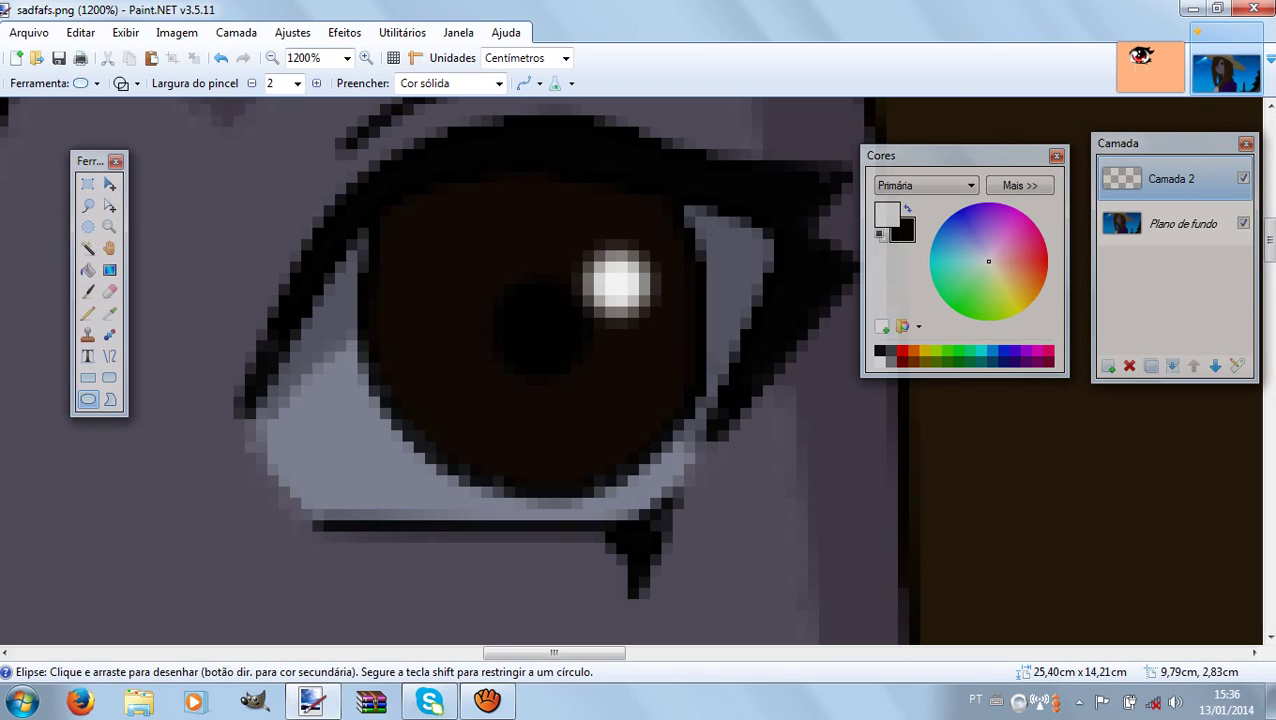
# Draw three filled white ellipses along the lower eyelid, at its inner corner, middle and outer corner.
pyautogui.click(366, 57)
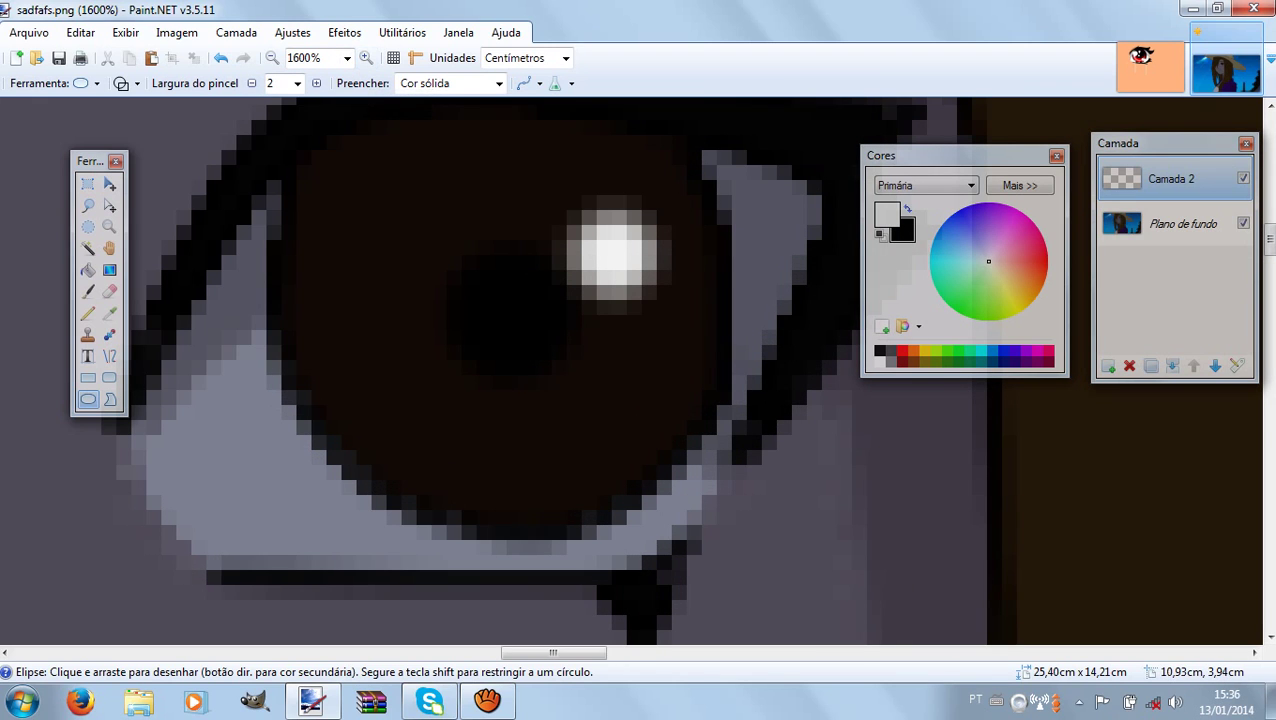
pyautogui.moveTo(553, 653)
pyautogui.mouseDown()
pyautogui.moveTo(517, 653)
pyautogui.moveTo(538, 653)
pyautogui.mouseUp()
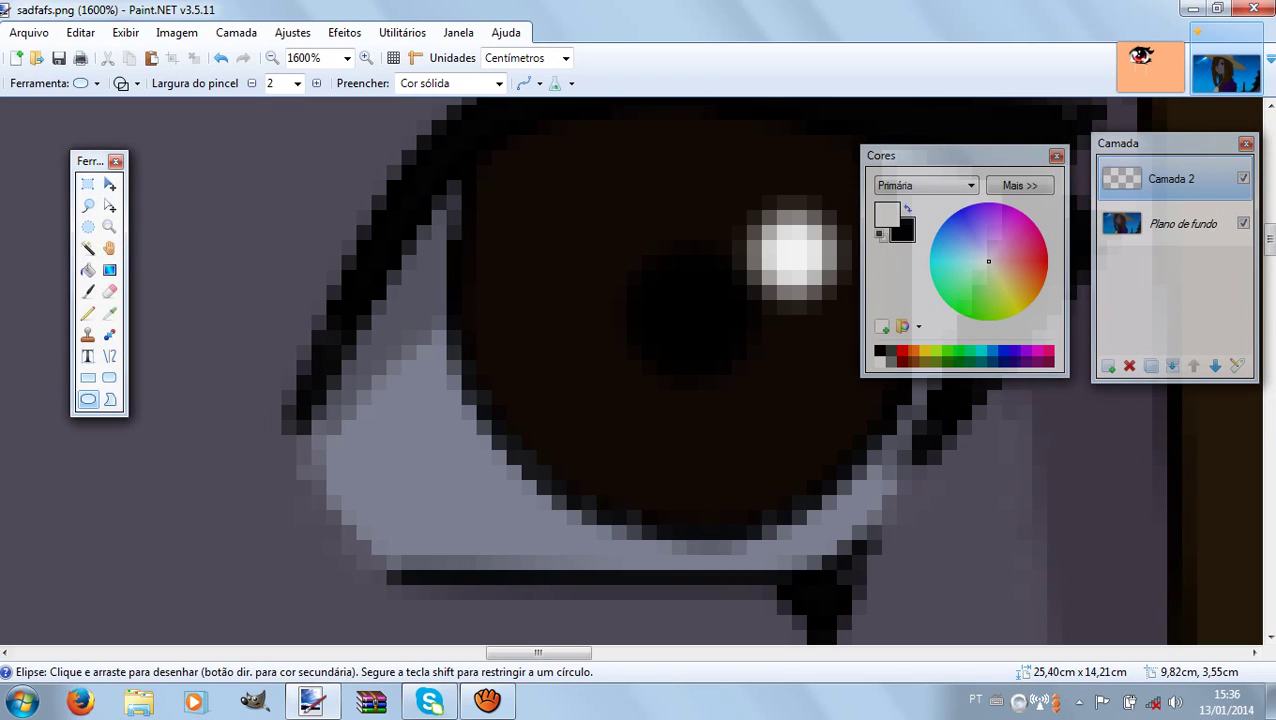
pyautogui.moveTo(372, 497); pyautogui.dragTo(522, 571)
pyautogui.click(221, 58)
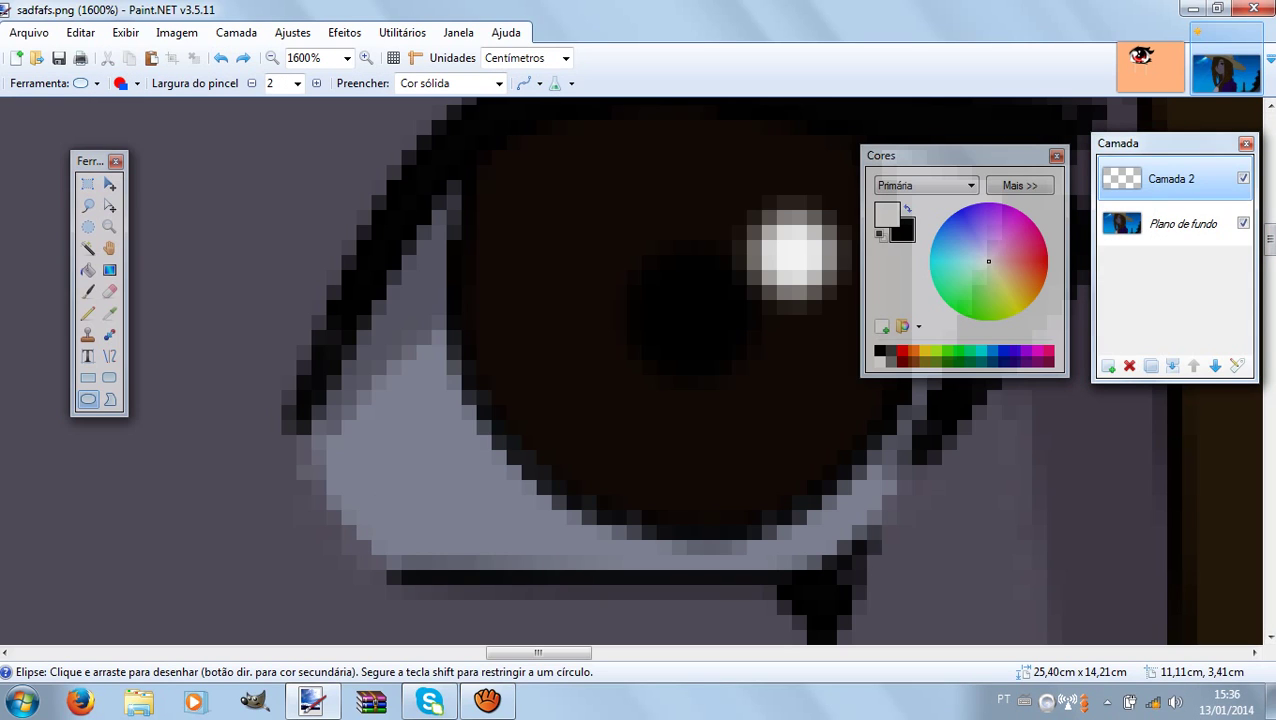
pyautogui.moveTo(376, 510); pyautogui.dragTo(538, 584)
pyautogui.moveTo(619, 547); pyautogui.dragTo(694, 592)
pyautogui.moveTo(765, 510); pyautogui.dragTo(883, 583)
# Erase the insides of the white ellipses on the lower eyelid, leaving only their bright rims.
pyautogui.scroll(-3, 883, 583)
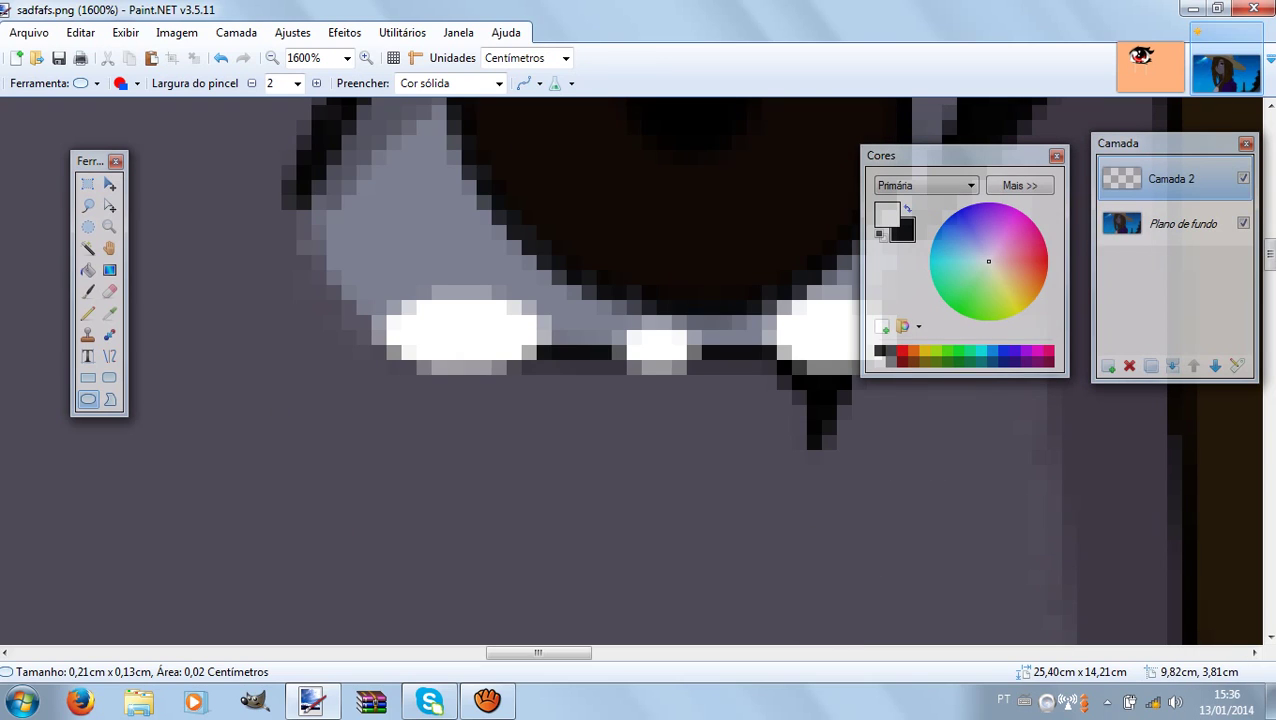
pyautogui.click(109, 291)
pyautogui.moveTo(440, 318)
pyautogui.mouseDown()
pyautogui.moveTo(468, 336)
pyautogui.moveTo(505, 322)
pyautogui.moveTo(439, 352)
pyautogui.moveTo(670, 342)
pyautogui.mouseUp()
pyautogui.scroll(2, 803, 373)
pyautogui.moveTo(815, 466)
pyautogui.mouseDown()
pyautogui.moveTo(822, 442)
pyautogui.moveTo(856, 448)
pyautogui.mouseUp()
# Prepare the Line/Curve tool with translucent white (FFFFFF) at alpha 58 and uncover the area below the eye.
pyautogui.click(109, 355)
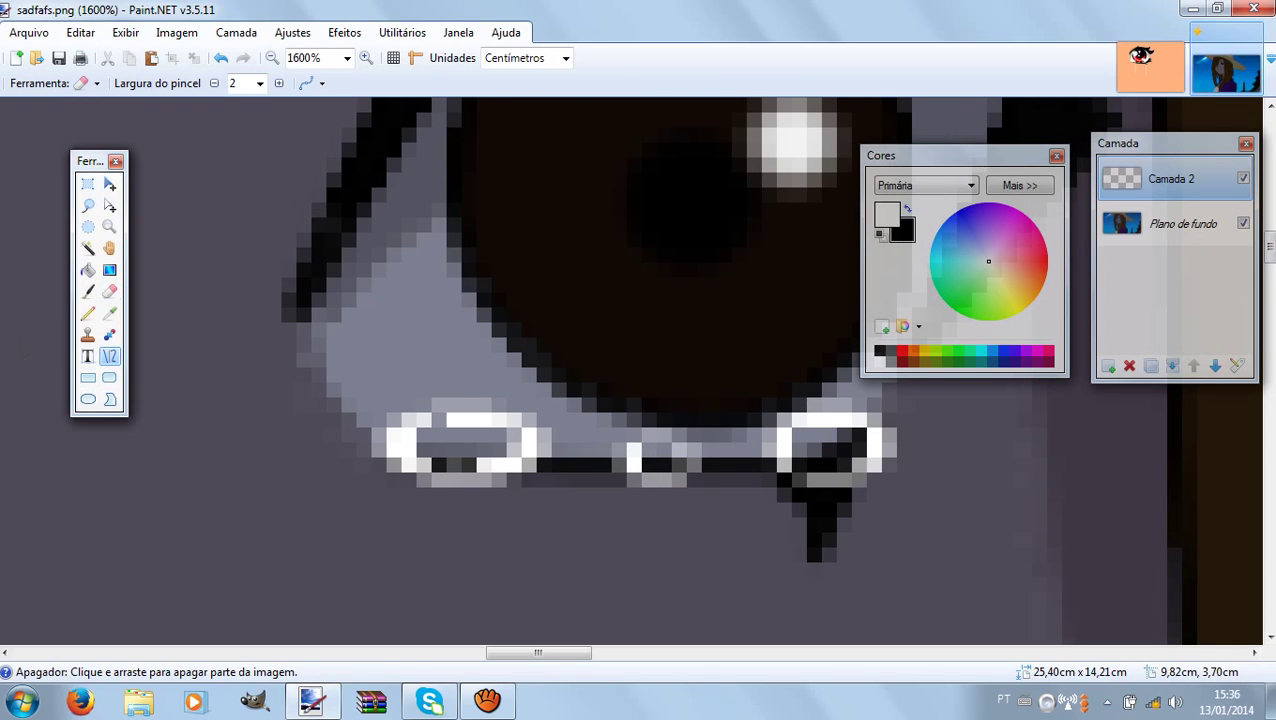
pyautogui.click(1020, 185)
pyautogui.click(1020, 185)
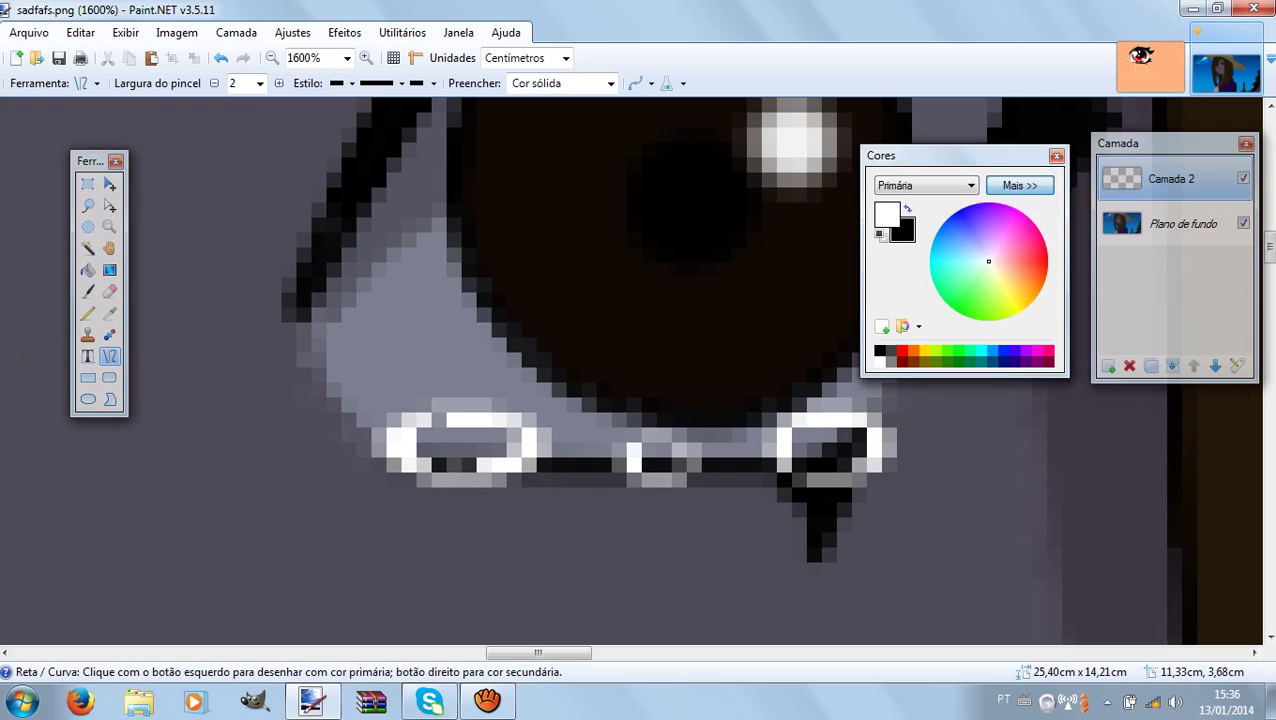
pyautogui.click(1012, 185)
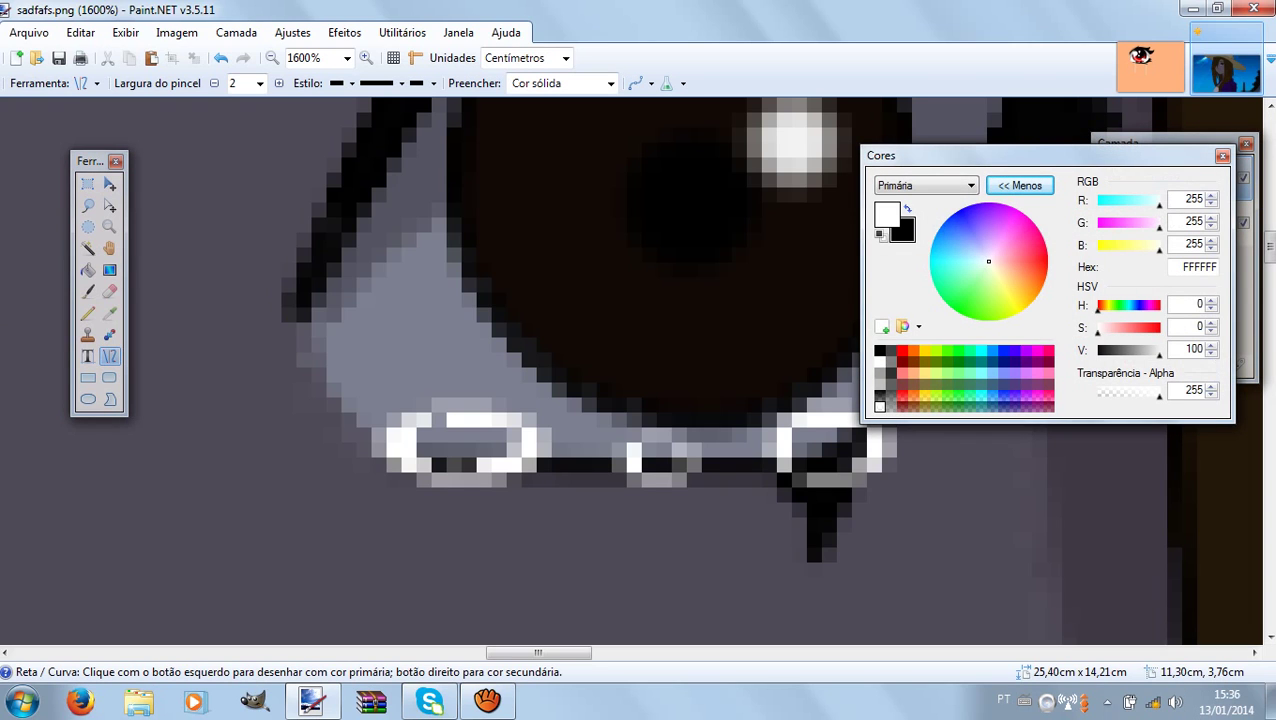
pyautogui.click(880, 407)
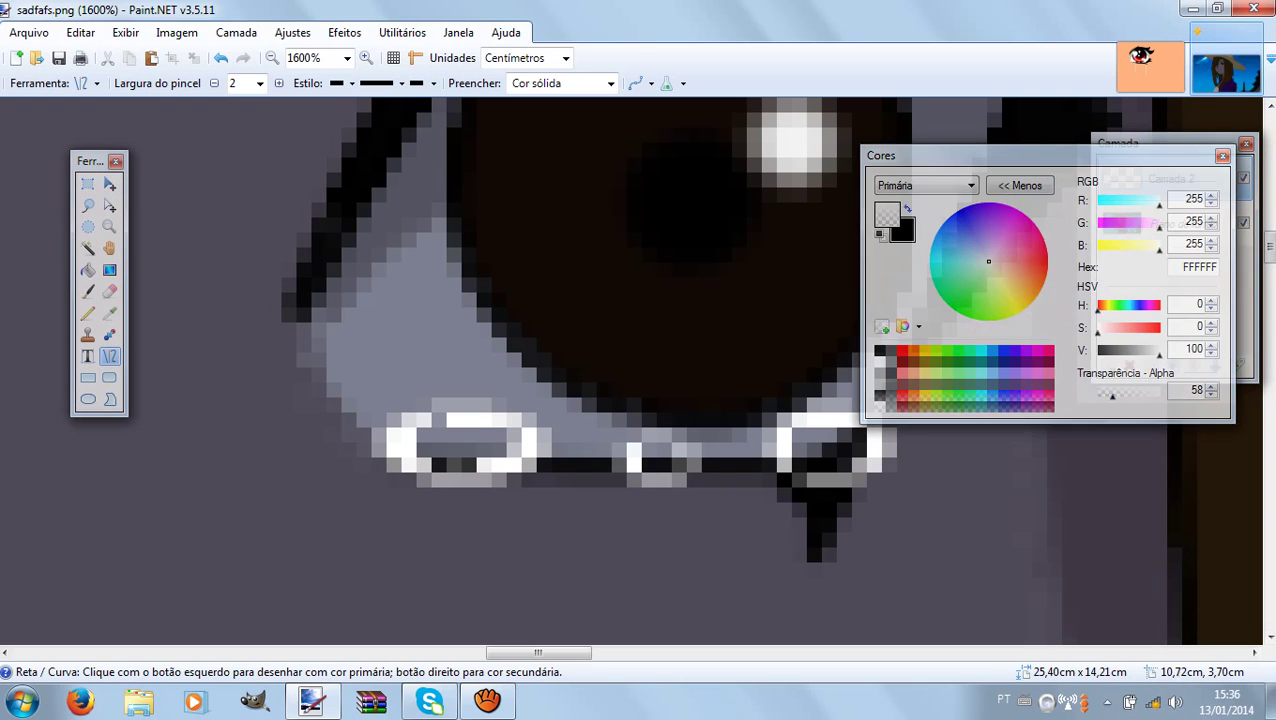
pyautogui.scroll(-2, 765, 410)
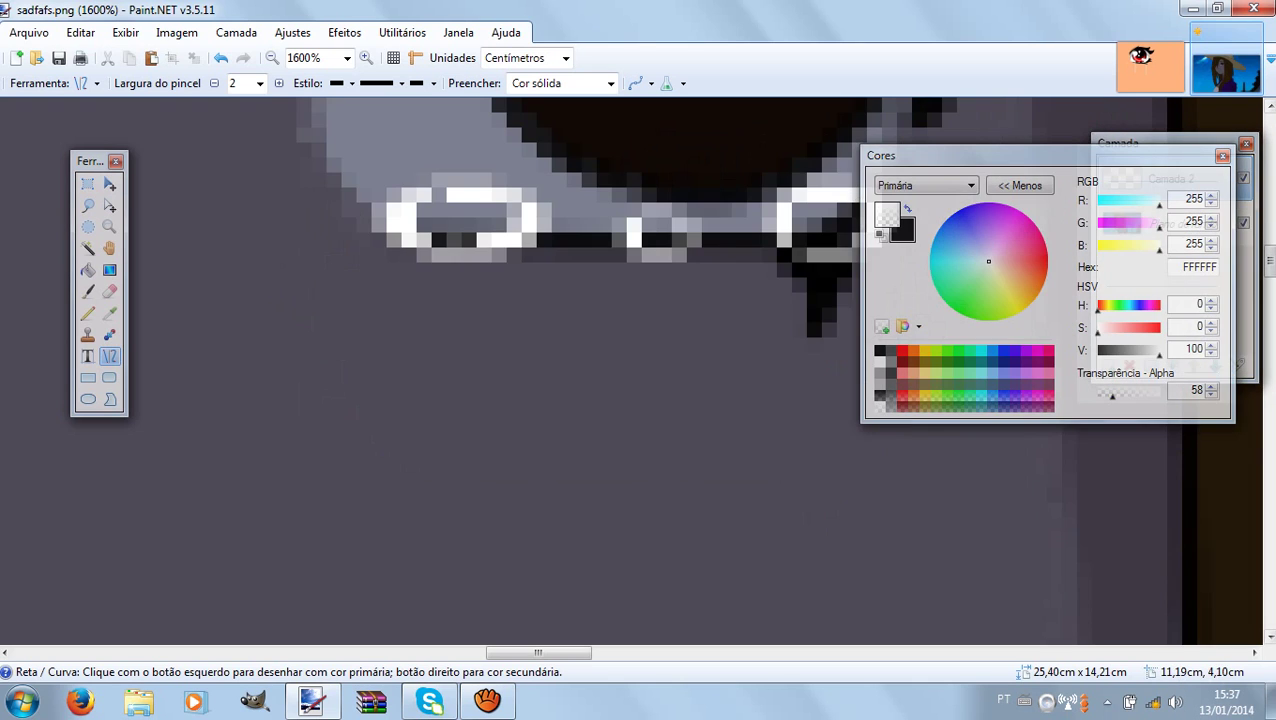
pyautogui.moveTo(940, 155); pyautogui.dragTo(1105, 160)
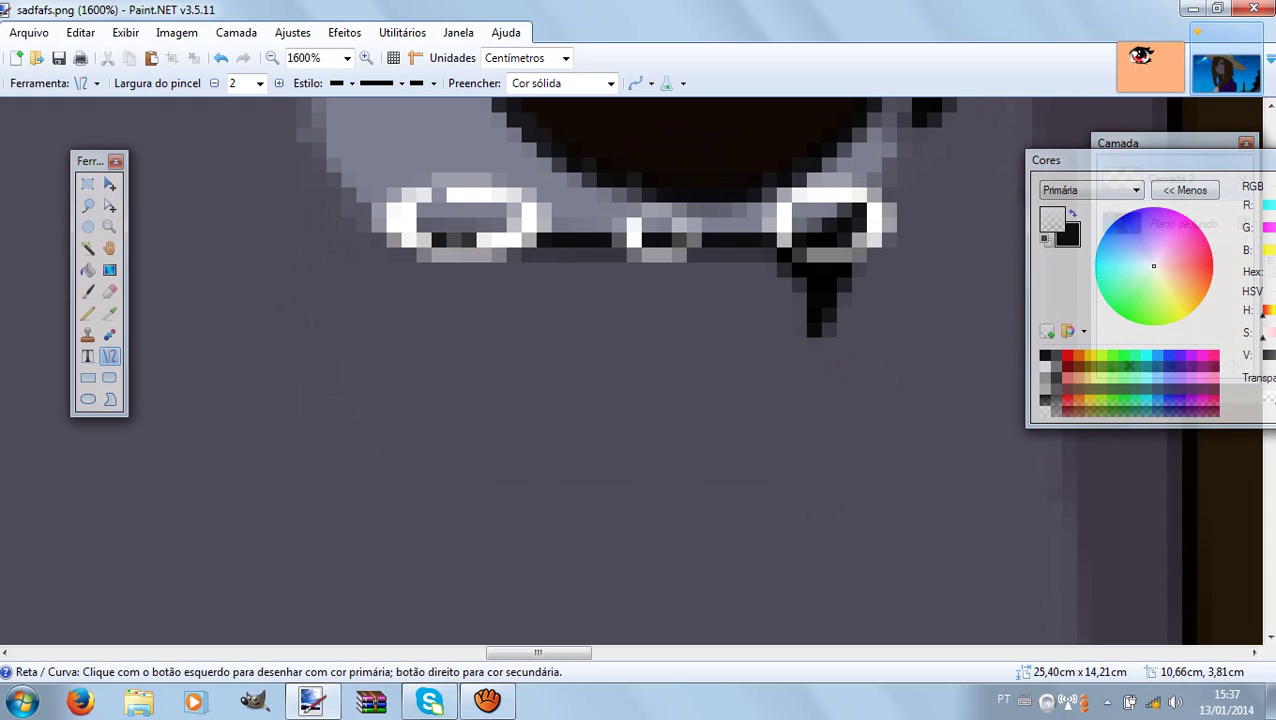
# Draw a translucent tear streak straight down from the left eyelid droplet and bend its lower end into a hook.
pyautogui.moveTo(535, 228)
pyautogui.mouseDown()
pyautogui.moveTo(546, 292)
pyautogui.moveTo(530, 382)
pyautogui.mouseUp()
pyautogui.scroll(-2, 546, 264)
pyautogui.scroll(3, 530, 370)
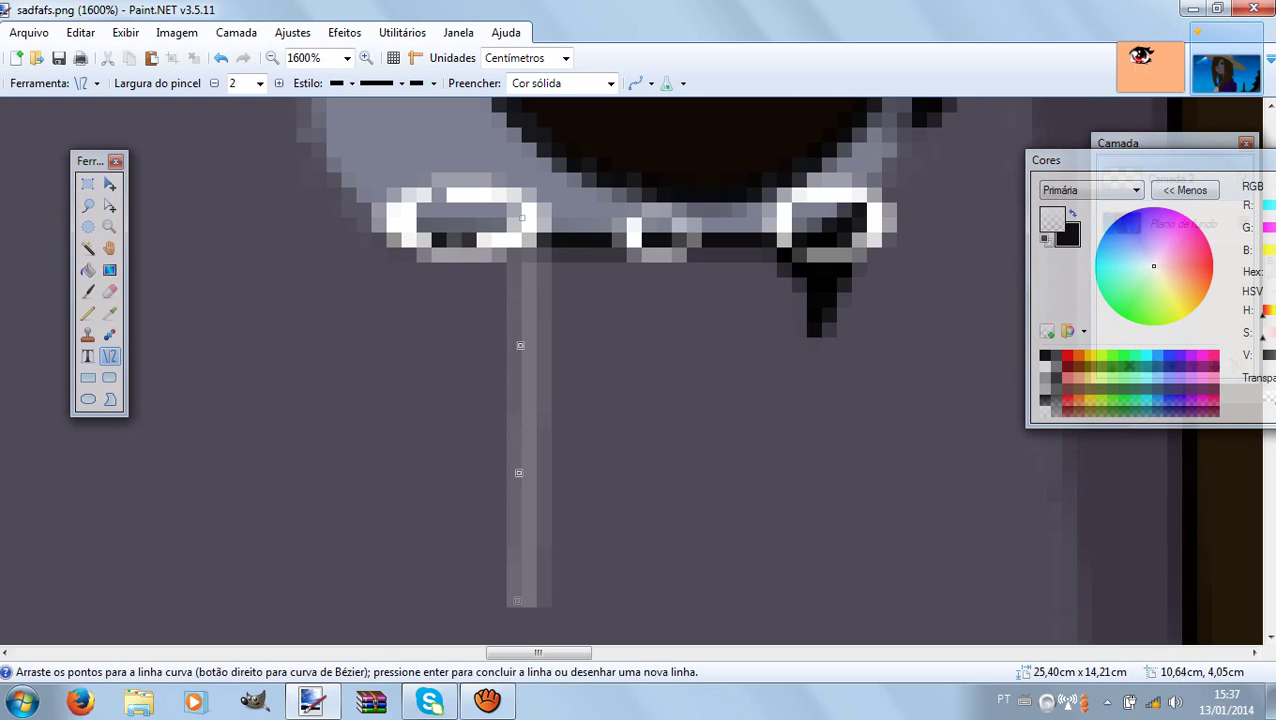
pyautogui.scroll(-3, 530, 370)
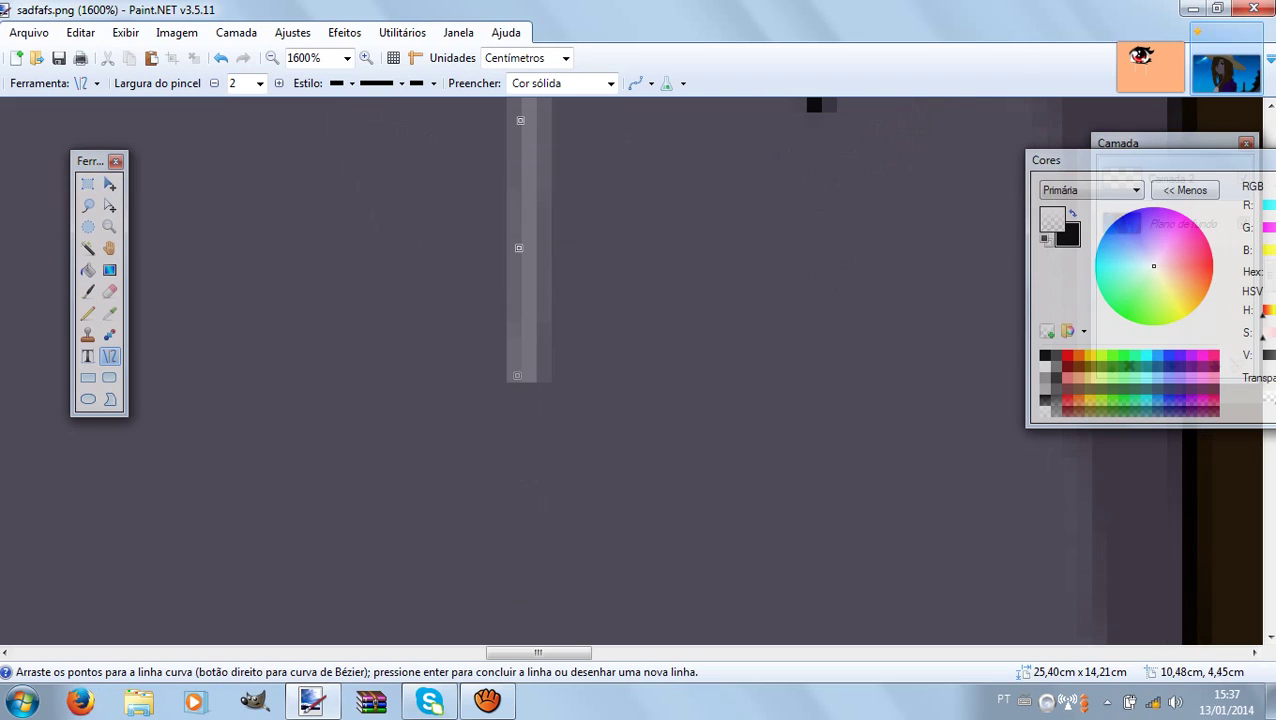
pyautogui.moveTo(518, 376)
pyautogui.mouseDown()
pyautogui.moveTo(486, 434)
pyautogui.moveTo(472, 375)
pyautogui.moveTo(497, 374)
pyautogui.mouseUp()
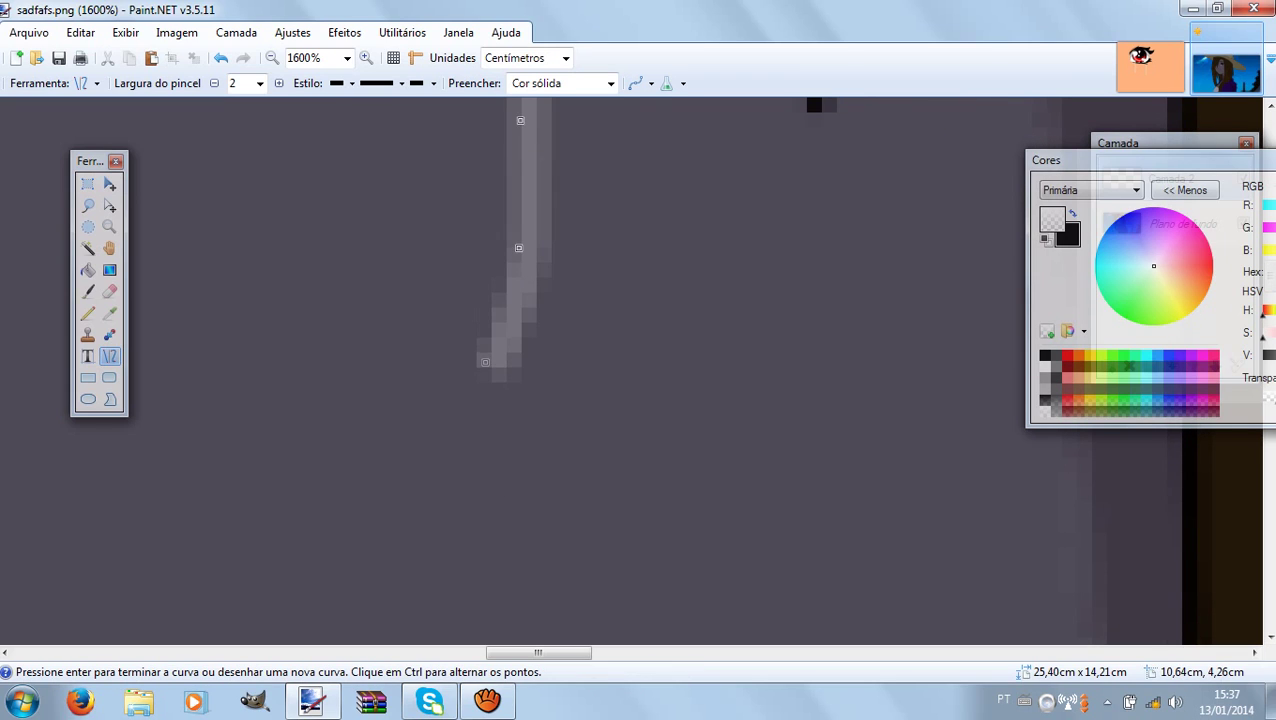
pyautogui.moveTo(519, 250); pyautogui.dragTo(512, 392)
pyautogui.scroll(3, 512, 392)
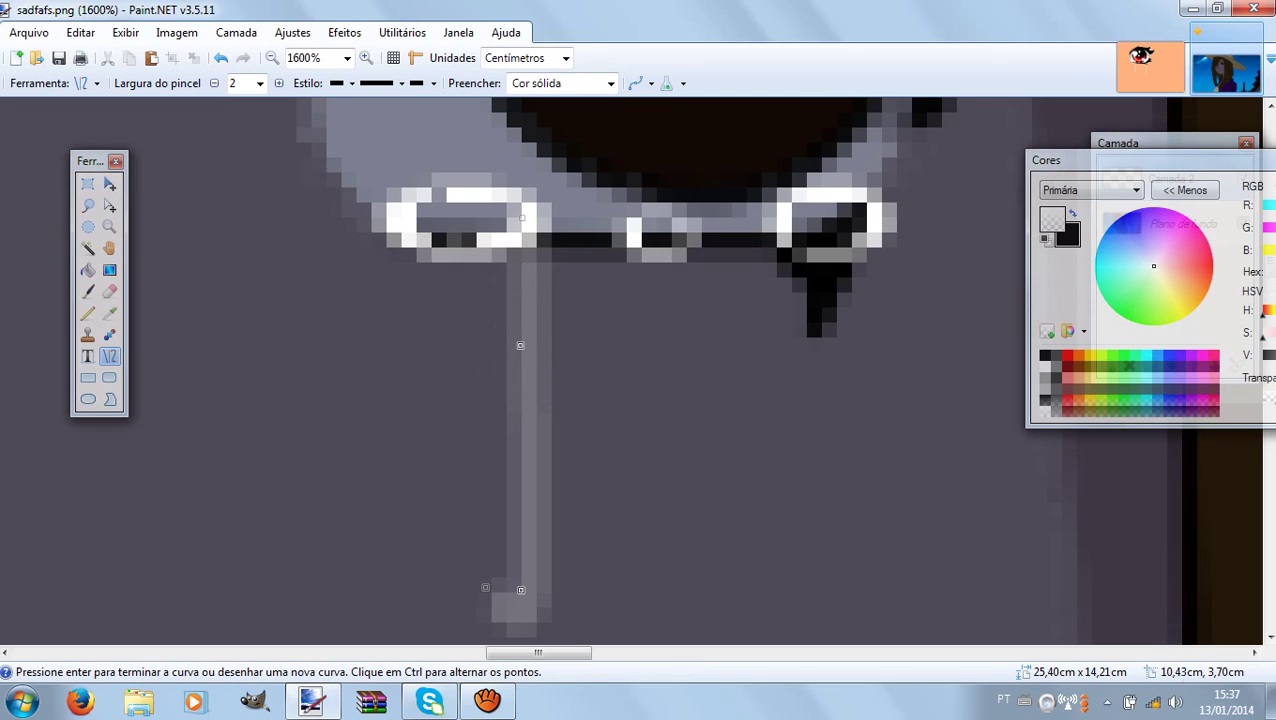
# Draw a longer translucent tear streak down from the right eyelid droplet and curve its lower end.
pyautogui.moveTo(851, 235); pyautogui.dragTo(821, 396)
pyautogui.scroll(-3, 879, 330)
pyautogui.moveTo(831, 267); pyautogui.dragTo(875, 427)
pyautogui.scroll(1, 875, 427)
pyautogui.scroll(-3, 640, 370)
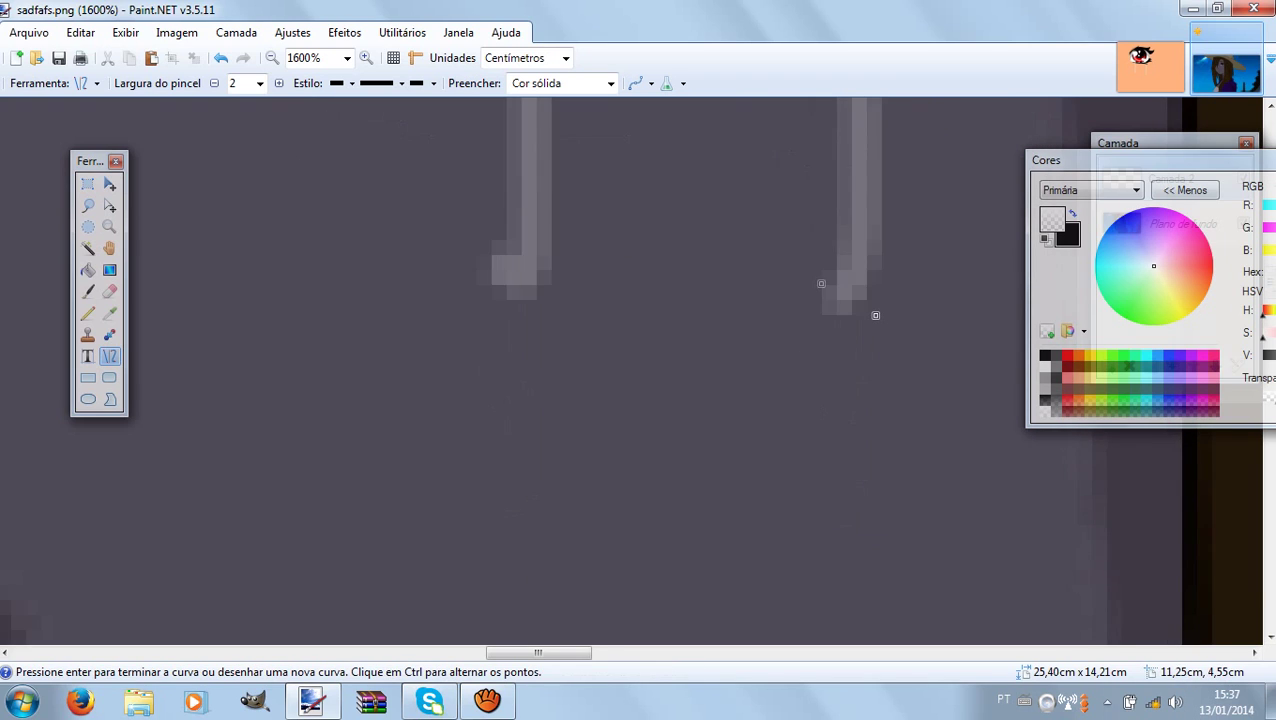
pyautogui.moveTo(876, 315); pyautogui.dragTo(854, 561)
pyautogui.moveTo(821, 284); pyautogui.dragTo(814, 470)
pyautogui.scroll(-3, 640, 370)
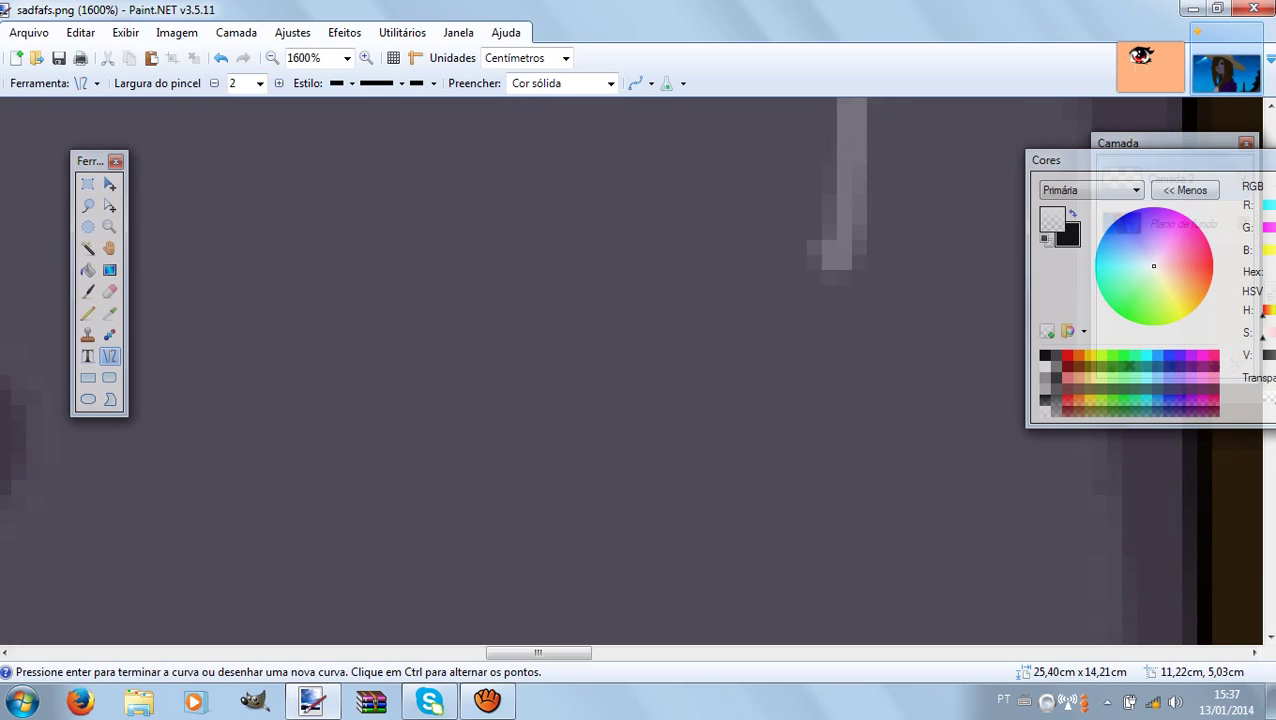
# Draw a straight highlight line from the left droplet down the right edge of the left tear streak.
pyautogui.scroll(3, 842, 250)
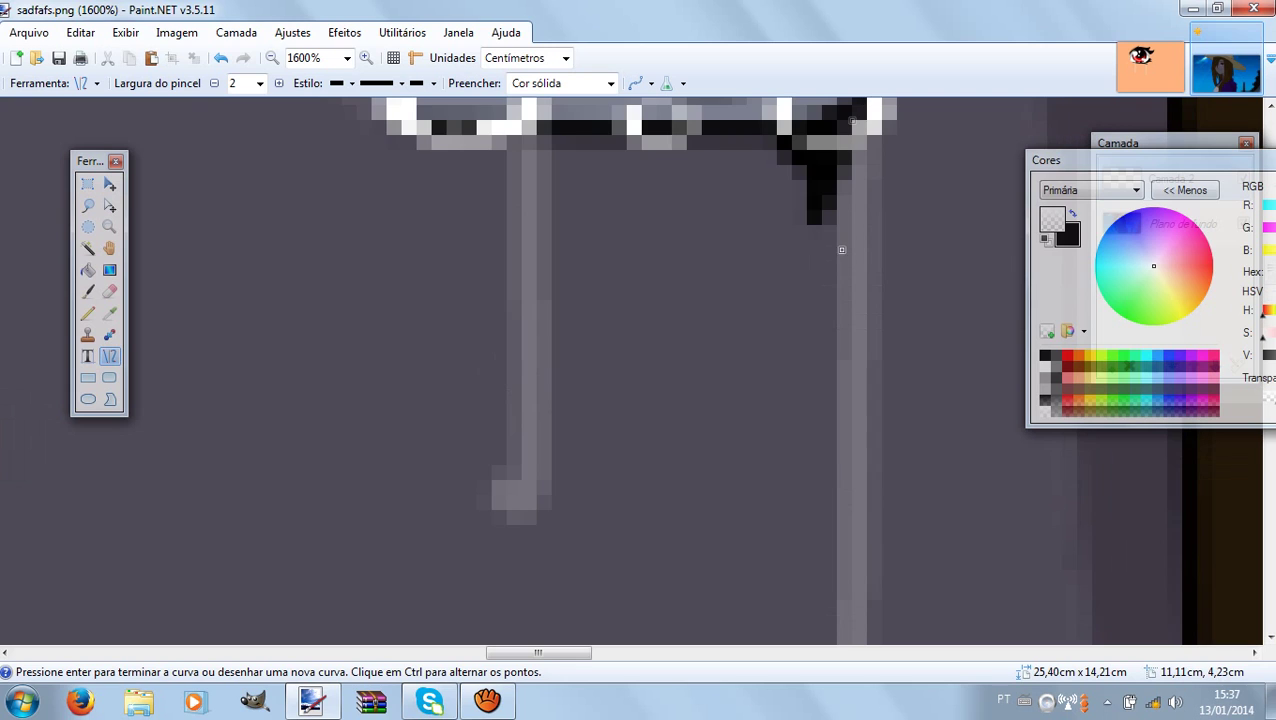
pyautogui.scroll(4, 842, 250)
pyautogui.scroll(-3, 842, 250)
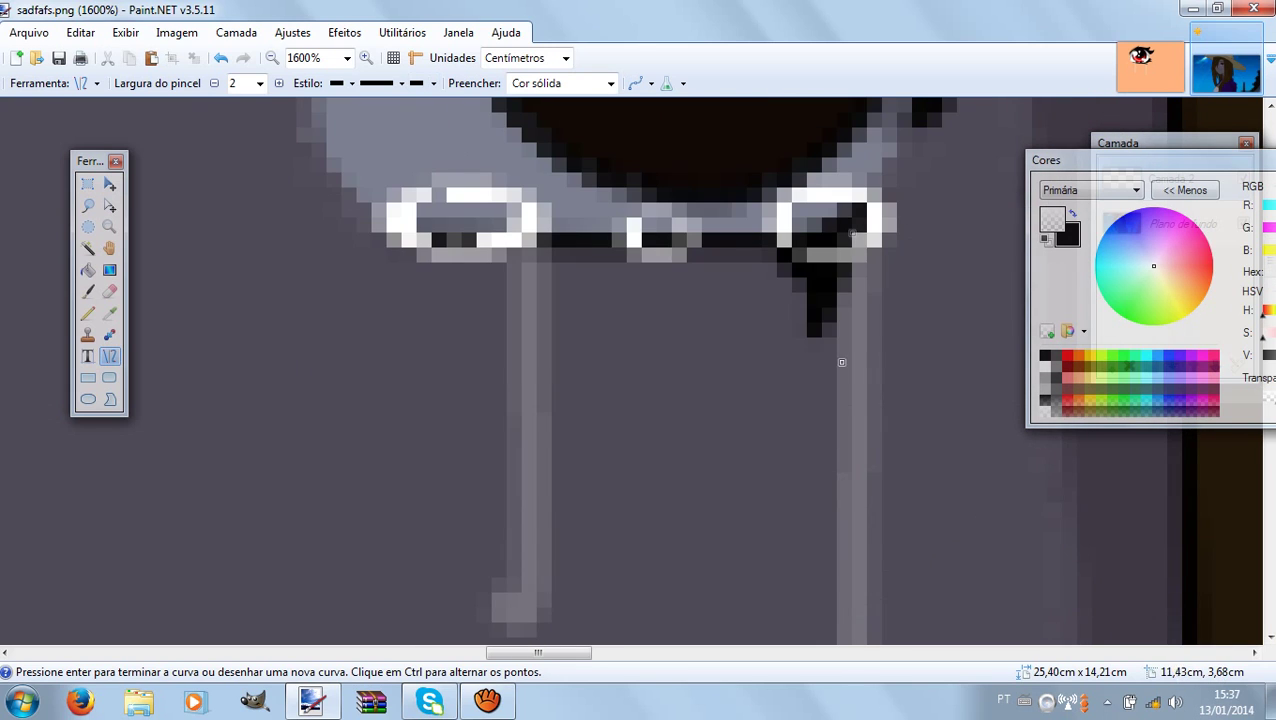
pyautogui.scroll(6, 842, 362)
pyautogui.scroll(-3, 842, 362)
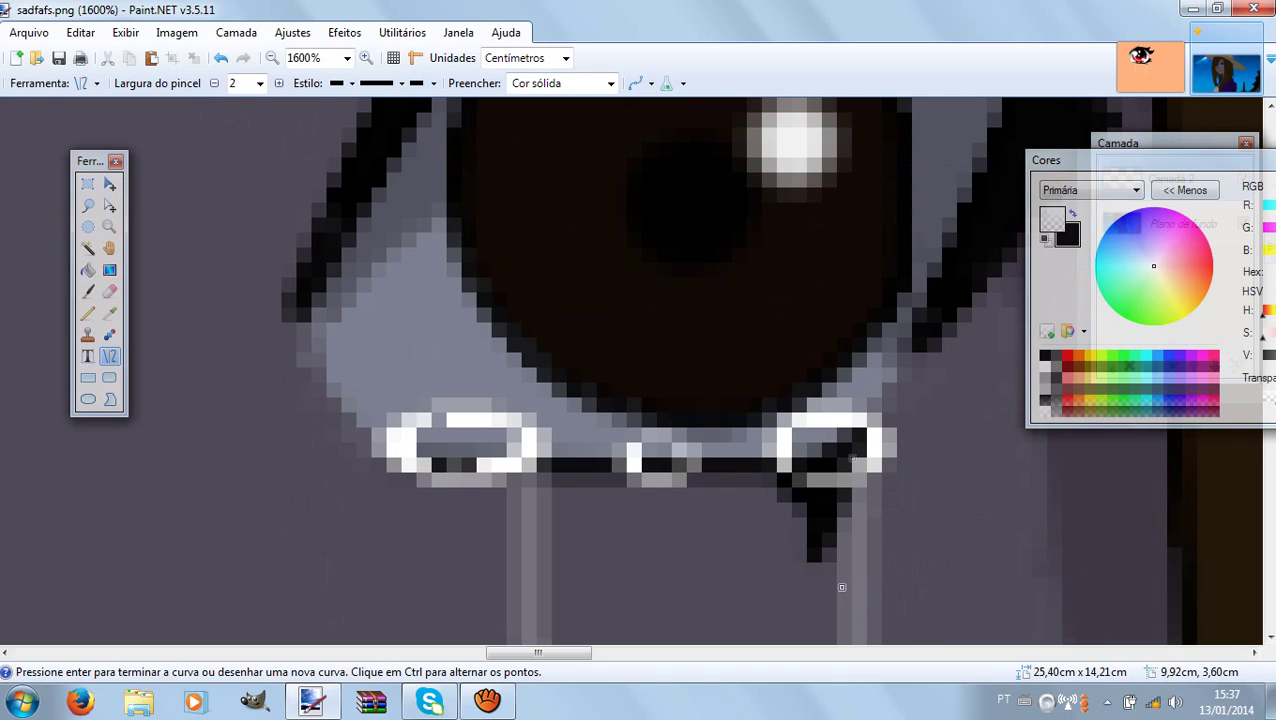
pyautogui.scroll(-2, 842, 587)
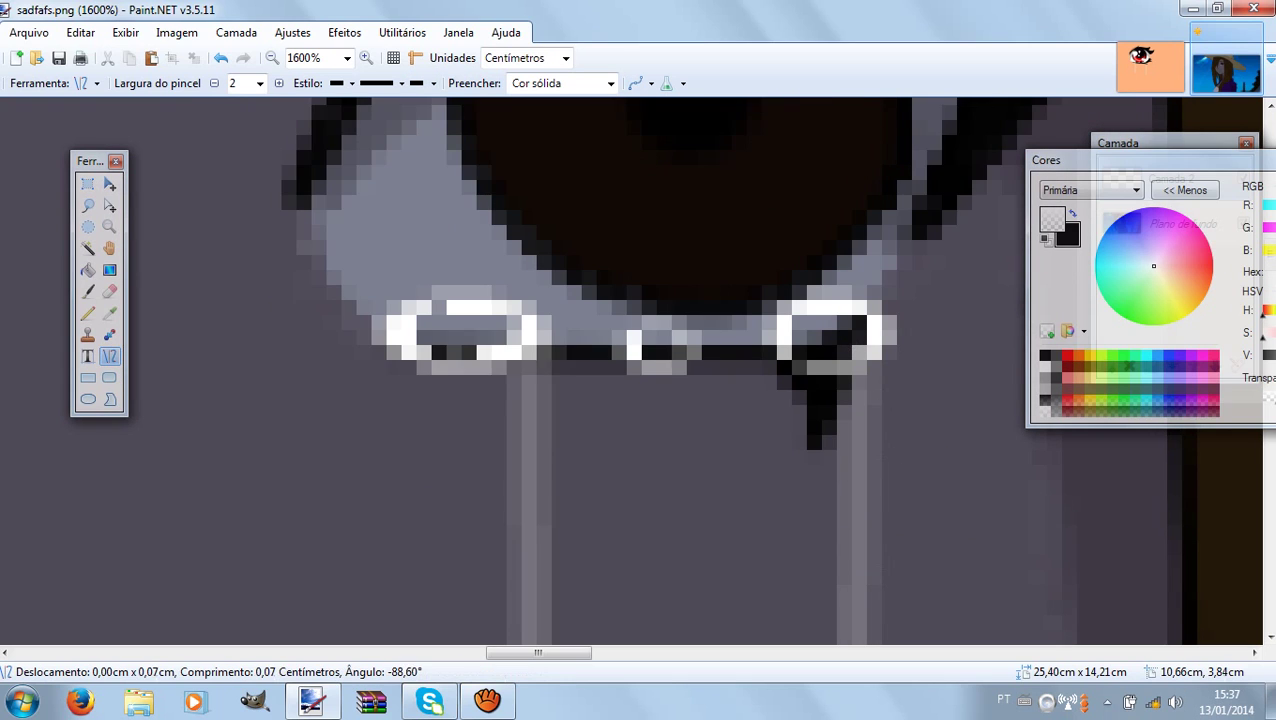
pyautogui.scroll(-1, 541, 365)
pyautogui.moveTo(541, 365); pyautogui.dragTo(543, 427)
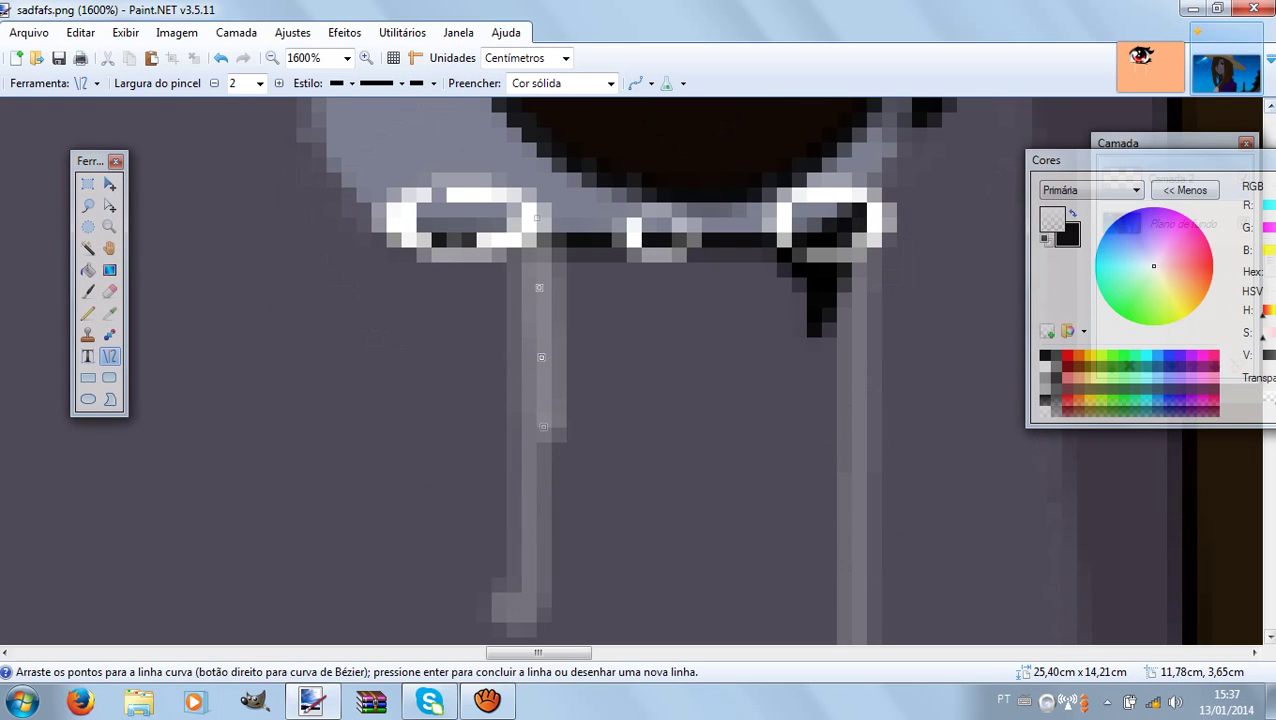
# Make the left tear's highlight line opaque white with width 1 and pull its lower end up slightly.
pyautogui.moveTo(1200, 160); pyautogui.dragTo(872, 69)
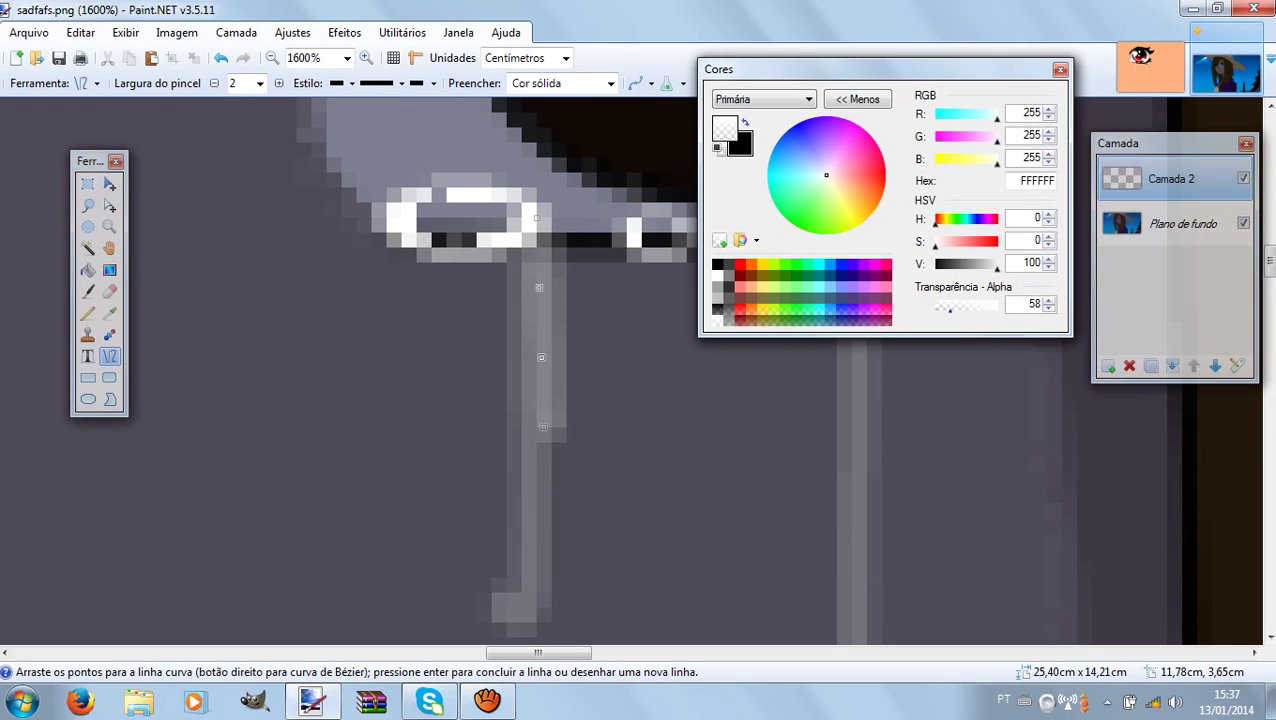
pyautogui.click(717, 275)
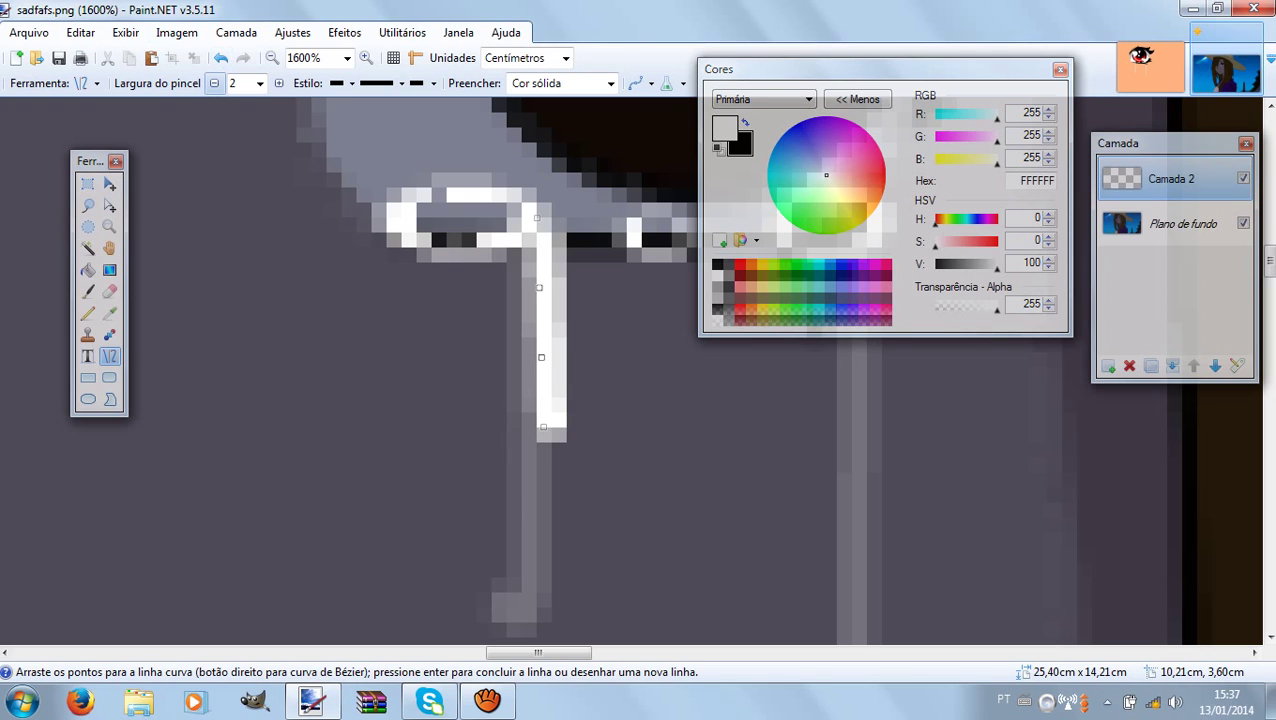
pyautogui.click(214, 84)
pyautogui.scroll(-4, 640, 370)
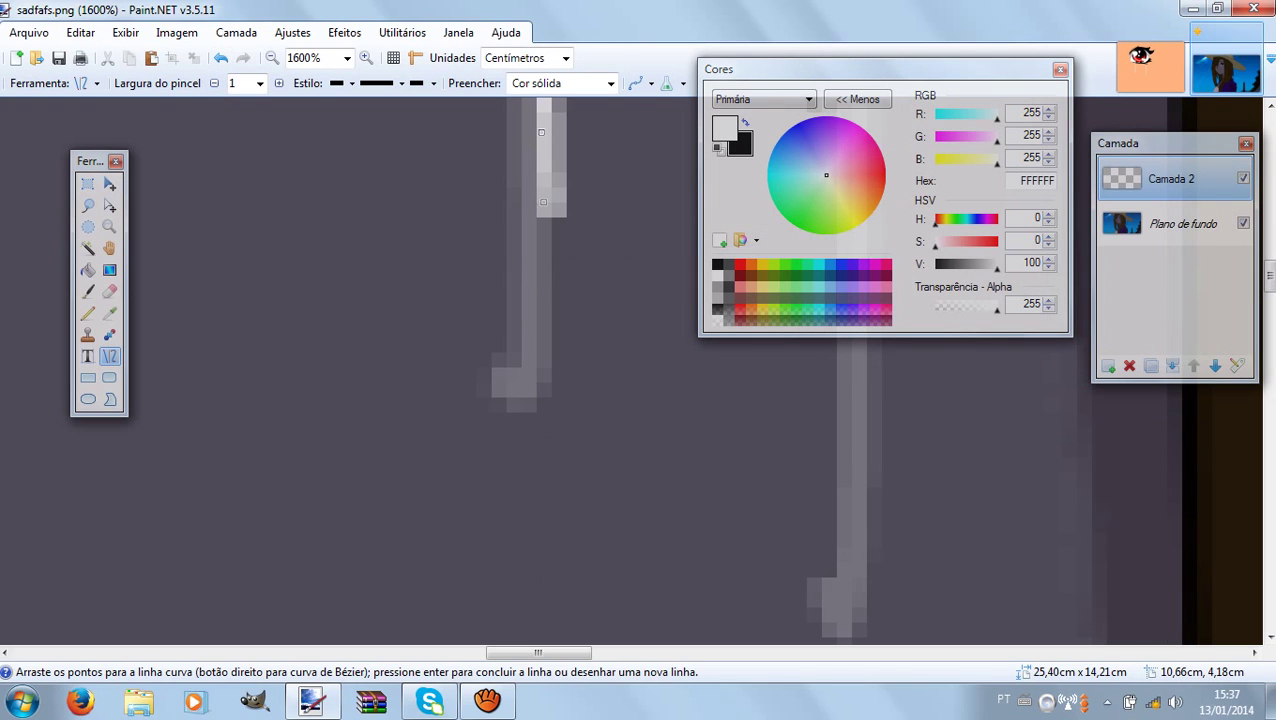
pyautogui.moveTo(543, 202); pyautogui.dragTo(540, 155)
pyautogui.scroll(2, 541, 157)
pyautogui.scroll(-1, 542, 355)
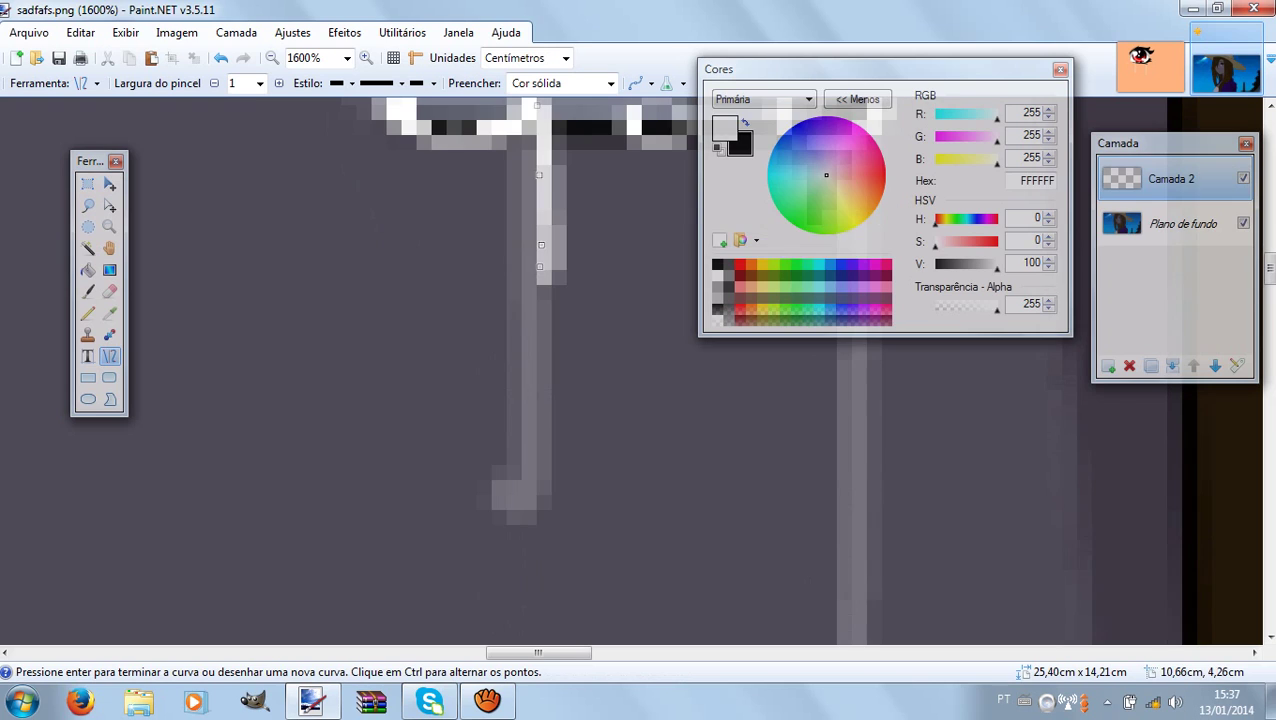
# Add short white highlight segments farther down the left tear streak and around its hooked tip.
pyautogui.moveTo(540, 300)
pyautogui.mouseDown()
pyautogui.moveTo(540, 370)
pyautogui.moveTo(540, 348)
pyautogui.mouseUp()
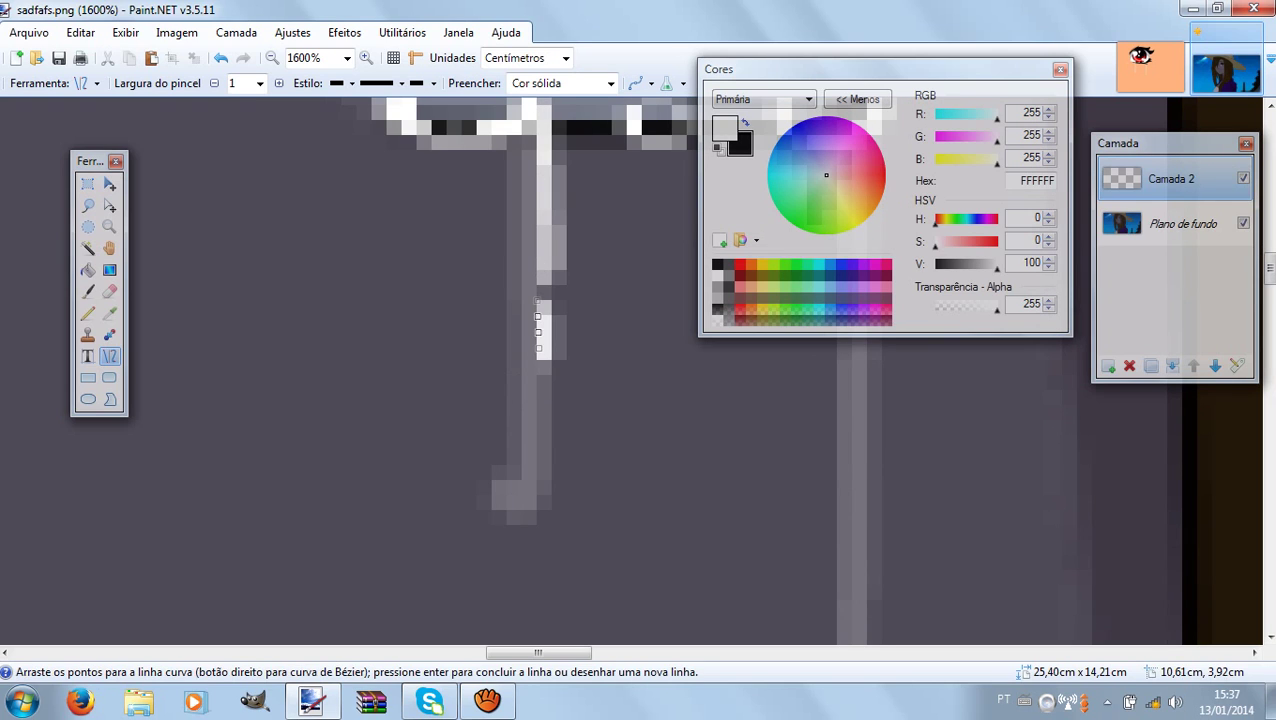
pyautogui.moveTo(538, 438)
pyautogui.mouseDown()
pyautogui.moveTo(544, 460)
pyautogui.moveTo(496, 492)
pyautogui.moveTo(526, 486)
pyautogui.moveTo(532, 523)
pyautogui.moveTo(530, 473)
pyautogui.moveTo(543, 488)
pyautogui.mouseUp()
pyautogui.scroll(2, 842, 502)
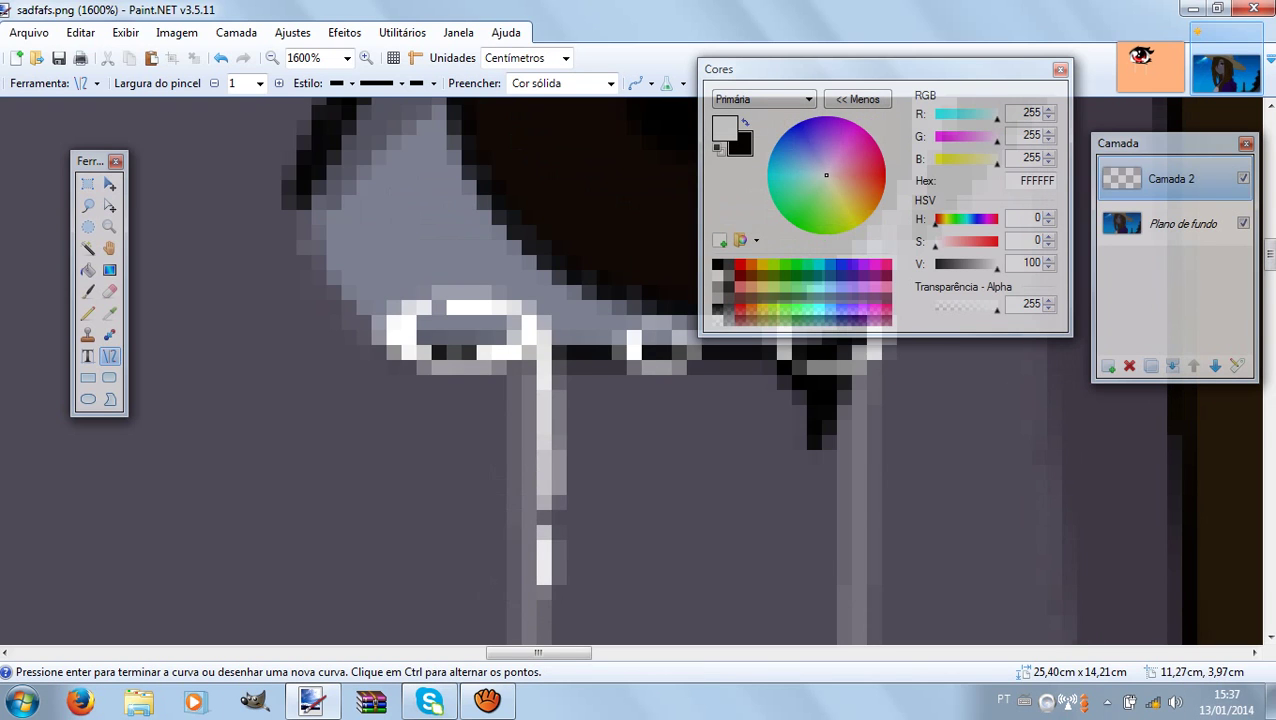
# Draw a long white highlight and a short one below it along the right edge of the right tear streak.
pyautogui.scroll(1, 893, 462)
pyautogui.moveTo(877, 462)
pyautogui.mouseDown()
pyautogui.moveTo(880, 537)
pyautogui.moveTo(1056, 513)
pyautogui.moveTo(1262, 551)
pyautogui.moveTo(1248, 566)
pyautogui.moveTo(604, 484)
pyautogui.mouseUp()
pyautogui.scroll(-2, 882, 538)
pyautogui.scroll(-1, 640, 481)
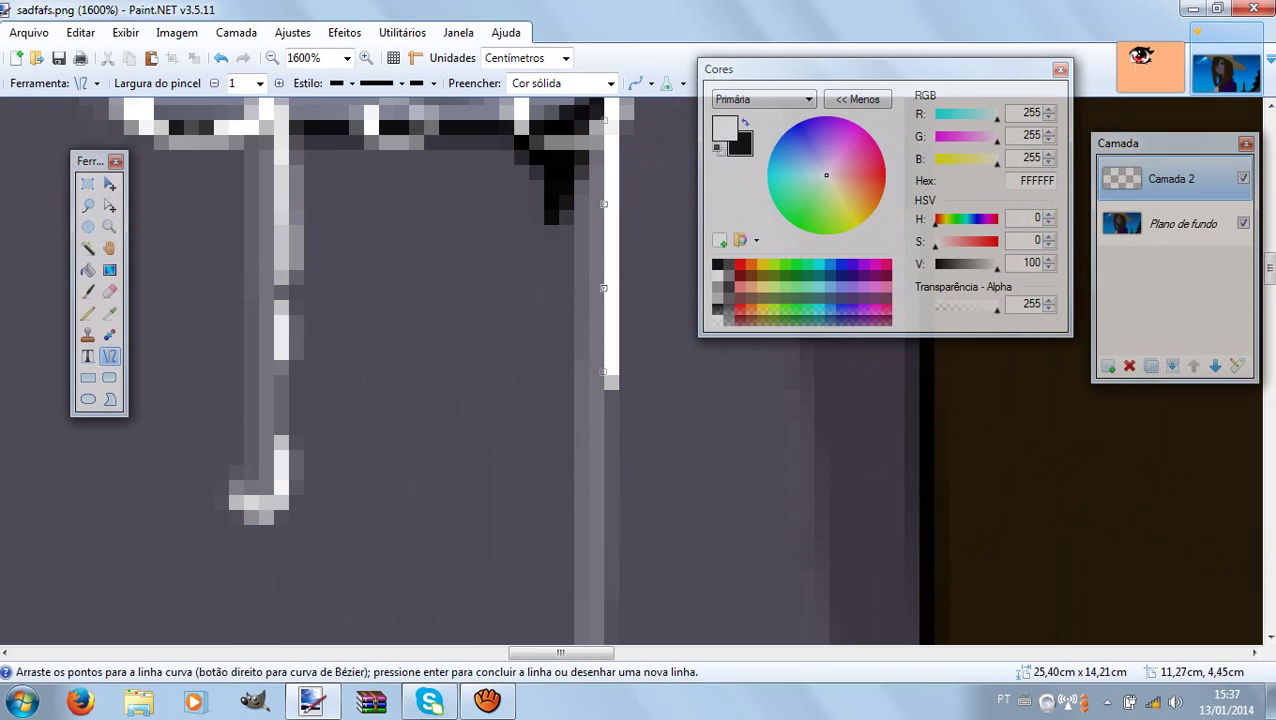
pyautogui.scroll(-1, 617, 392)
pyautogui.moveTo(604, 338); pyautogui.dragTo(608, 397)
# Draw a white highlight down the last part of the right tear streak and curve it around the tip.
pyautogui.scroll(-4, 607, 398)
pyautogui.moveTo(604, 308)
pyautogui.mouseDown()
pyautogui.moveTo(570, 428)
pyautogui.moveTo(558, 376)
pyautogui.moveTo(586, 388)
pyautogui.moveTo(592, 480)
pyautogui.mouseUp()
pyautogui.moveTo(589, 331); pyautogui.dragTo(613, 345)
pyautogui.press('Return')
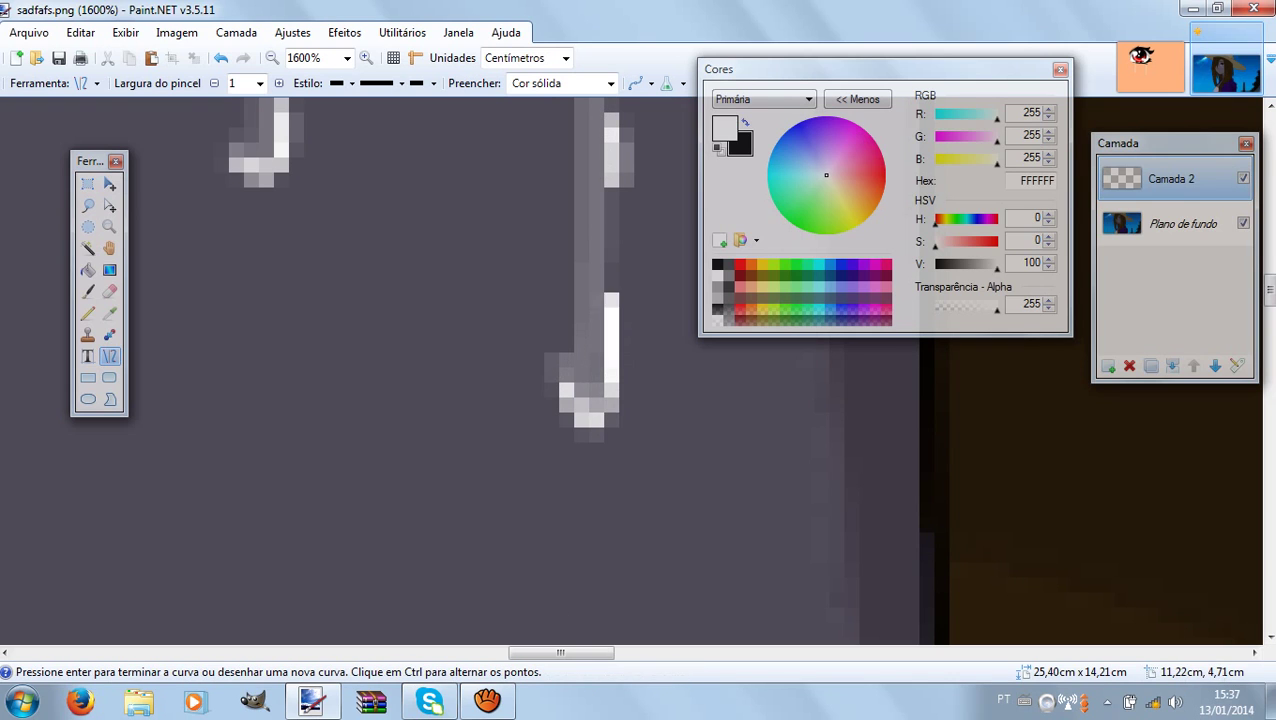
# Sample the skin shadow colour 3F3844 from Plano de fundo, set its alpha to 109 and return to Camada 2 with the Line/Curve tool.
pyautogui.scroll(9, 600, 400)
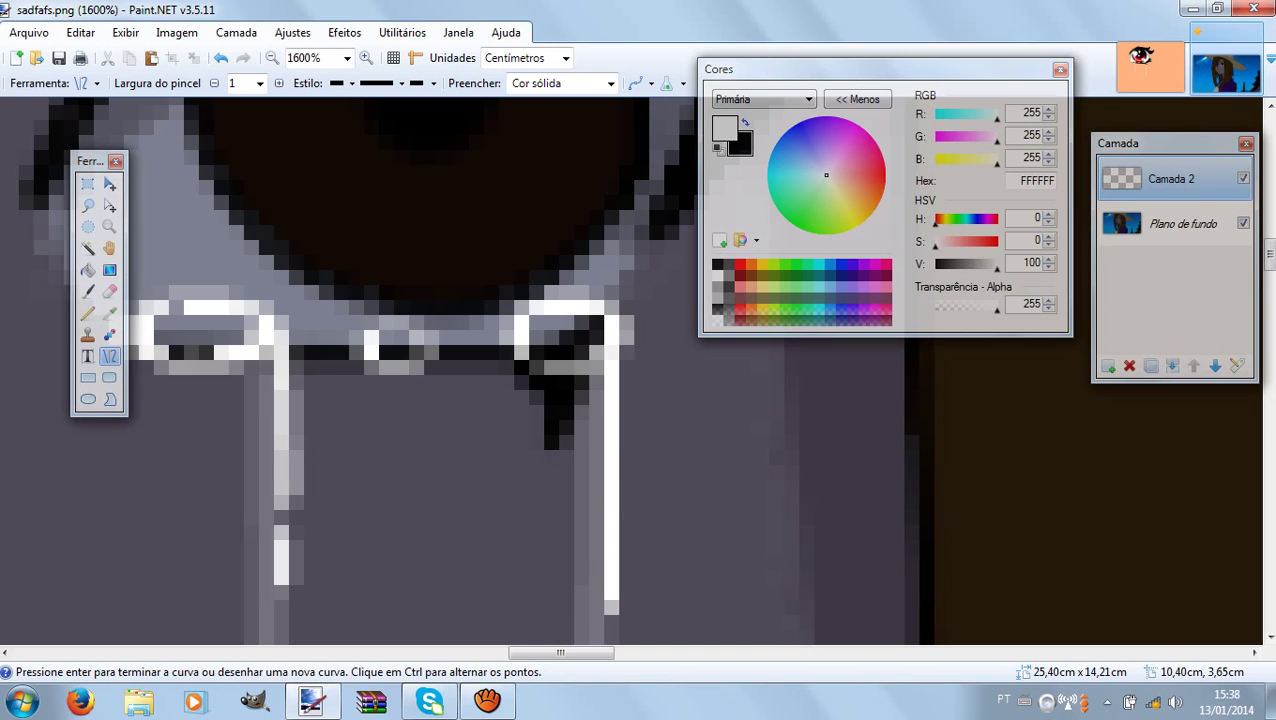
pyautogui.click(109, 312)
pyautogui.click(1183, 223)
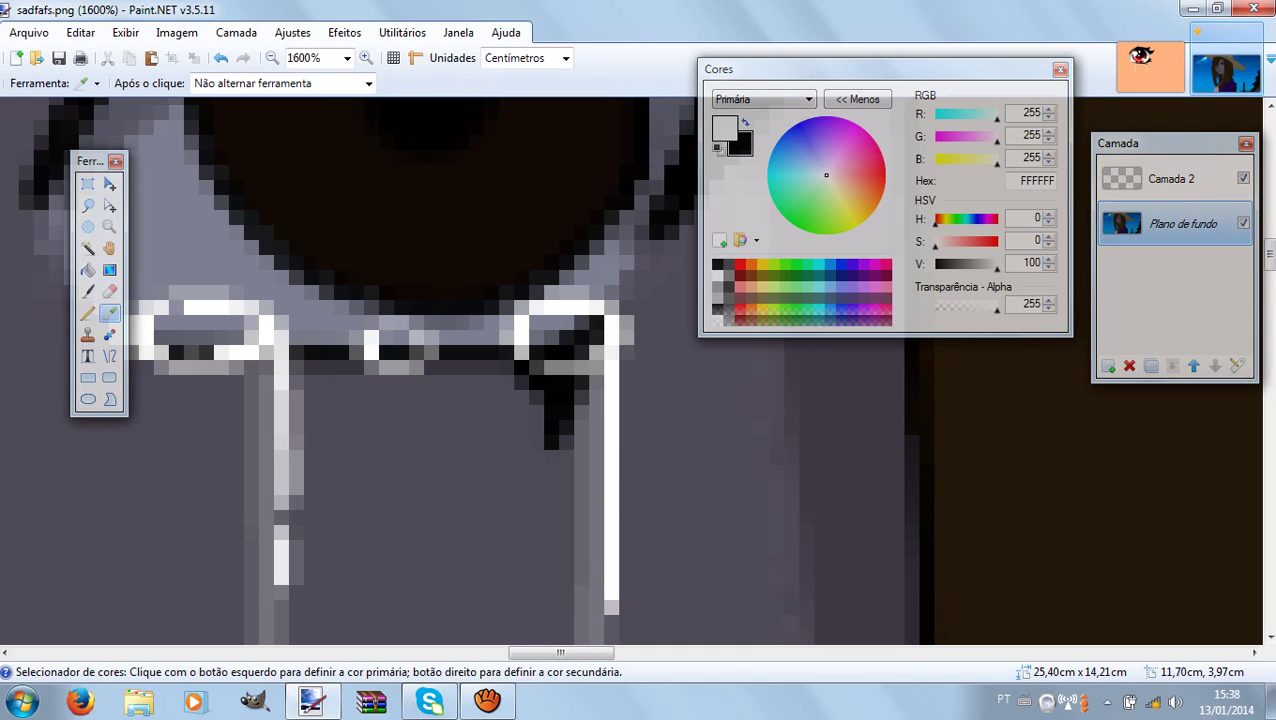
pyautogui.click(490, 367)
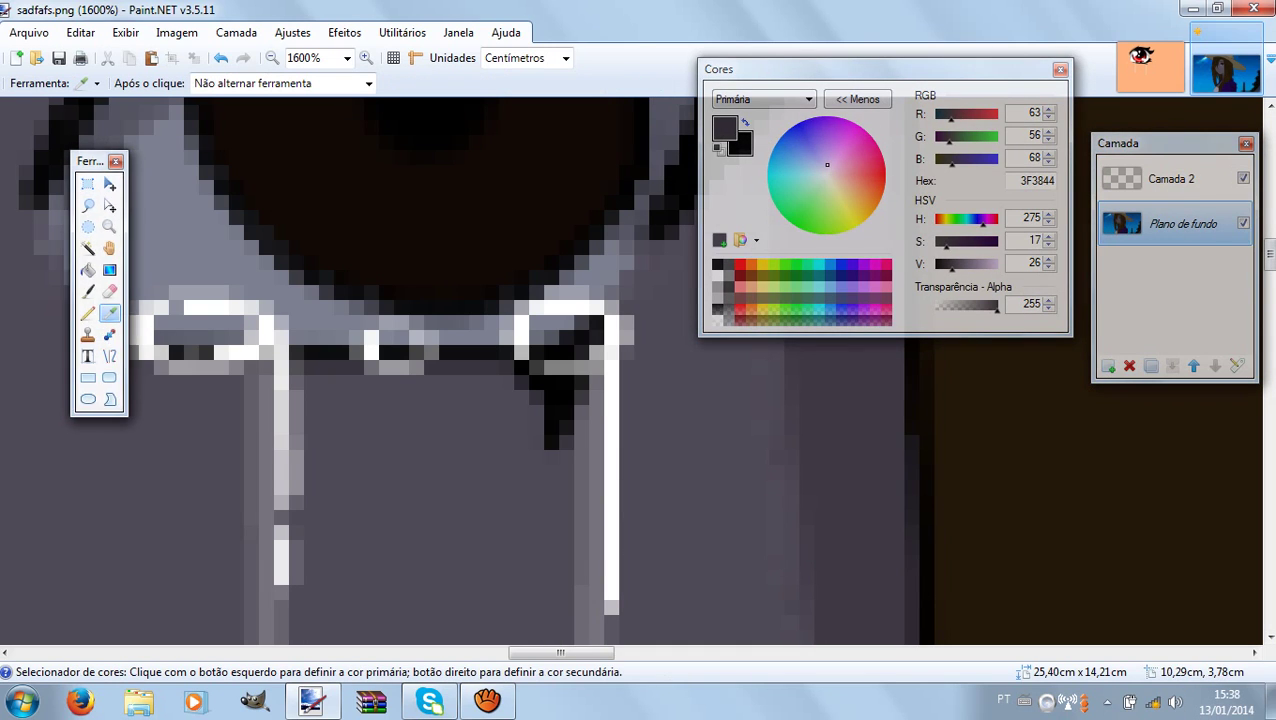
pyautogui.click(110, 356)
pyautogui.click(1172, 179)
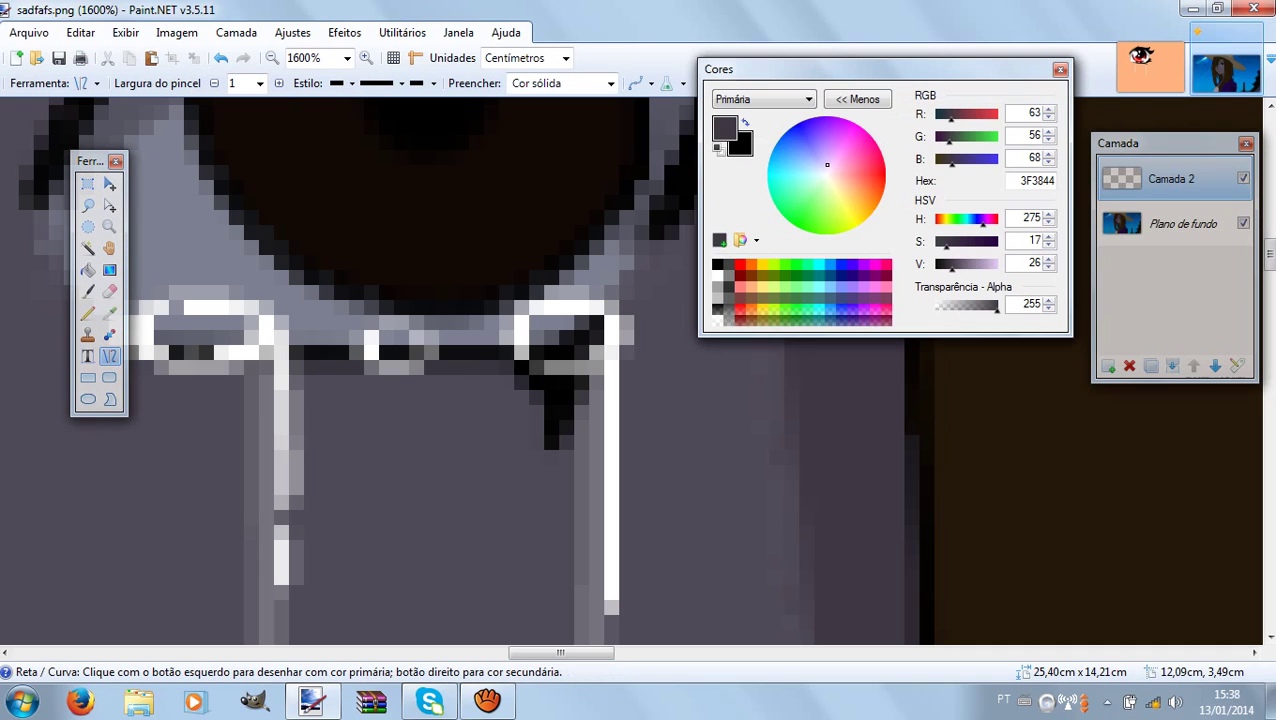
pyautogui.moveTo(996, 306); pyautogui.dragTo(962, 306)
pyautogui.moveTo(561, 653)
pyautogui.mouseDown()
pyautogui.moveTo(496, 653)
pyautogui.moveTo(547, 653)
pyautogui.mouseUp()
pyautogui.scroll(-2, 414, 371)
pyautogui.moveTo(408, 135)
pyautogui.mouseDown()
pyautogui.moveTo(403, 464)
pyautogui.moveTo(414, 311)
pyautogui.moveTo(352, 241)
pyautogui.mouseUp()
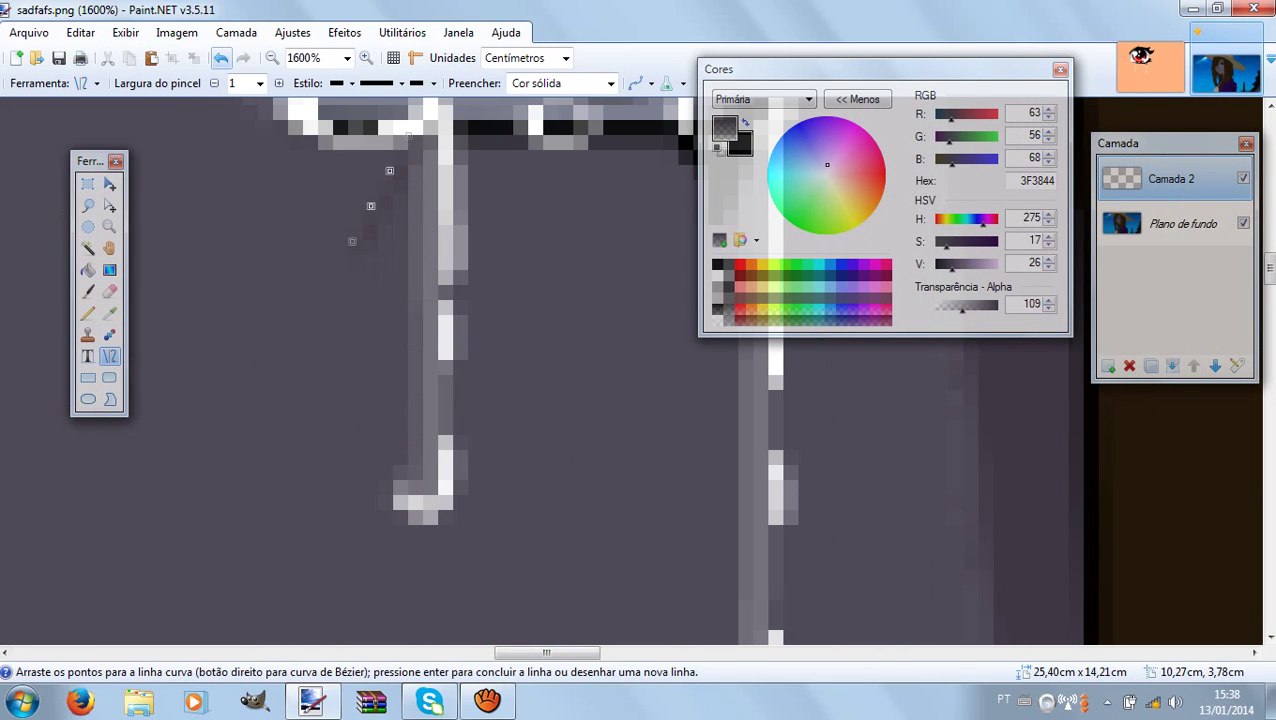
pyautogui.click(221, 58)
pyautogui.scroll(2, 581, 352)
pyautogui.scroll(2, 640, 370)
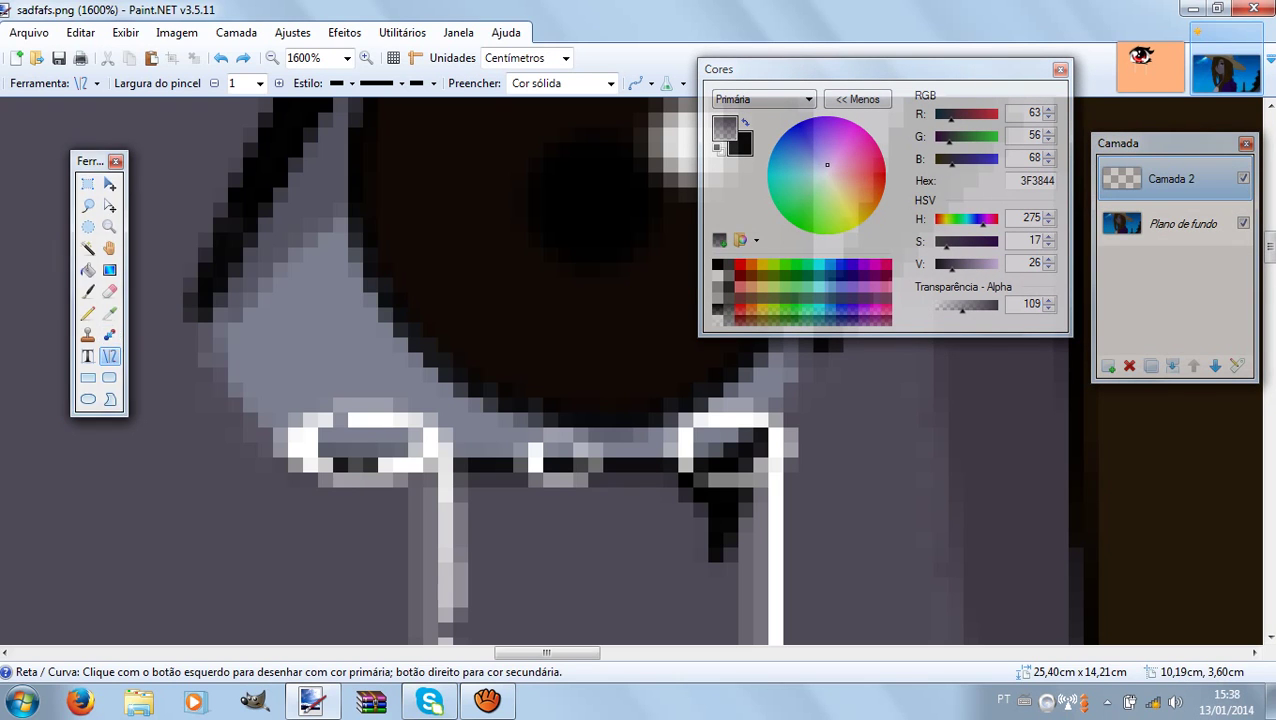
# Set the shadow colour's alpha to 136 and draw dark translucent lines along the left tear streak's left edge and hooked tip.
pyautogui.scroll(-2, 600, 370)
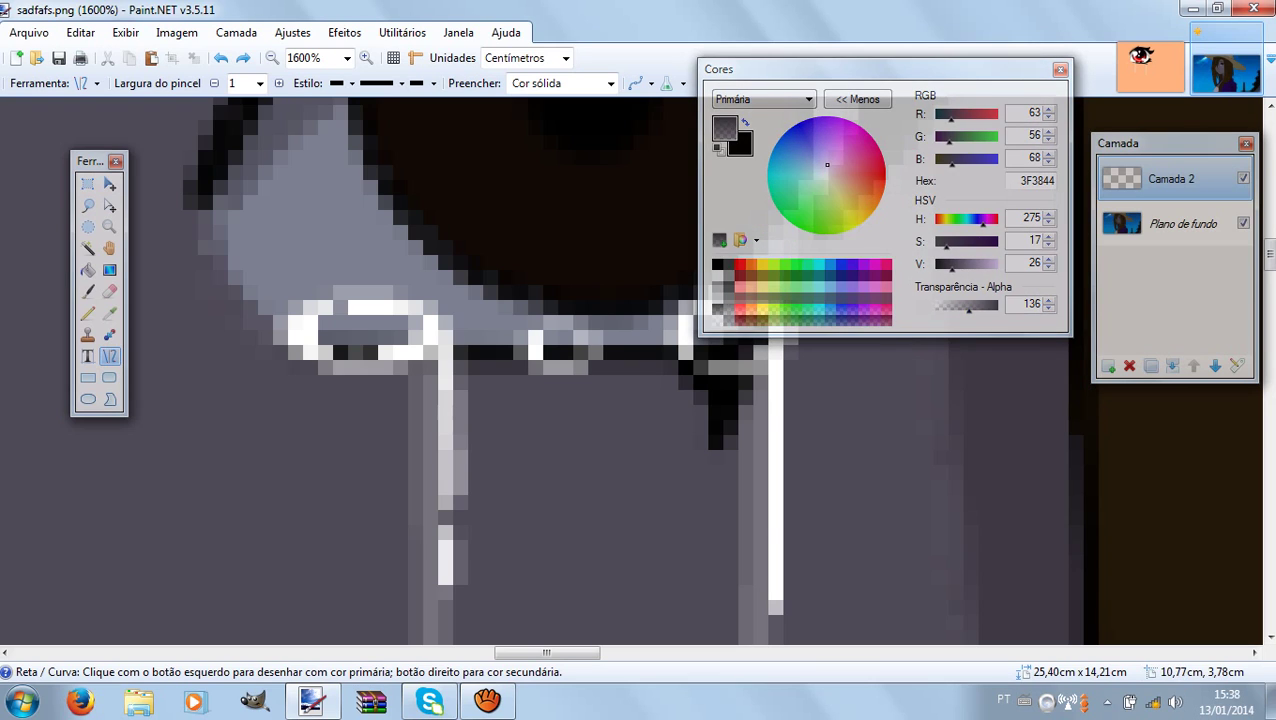
pyautogui.moveTo(408, 345); pyautogui.dragTo(411, 609)
pyautogui.scroll(-3, 540, 370)
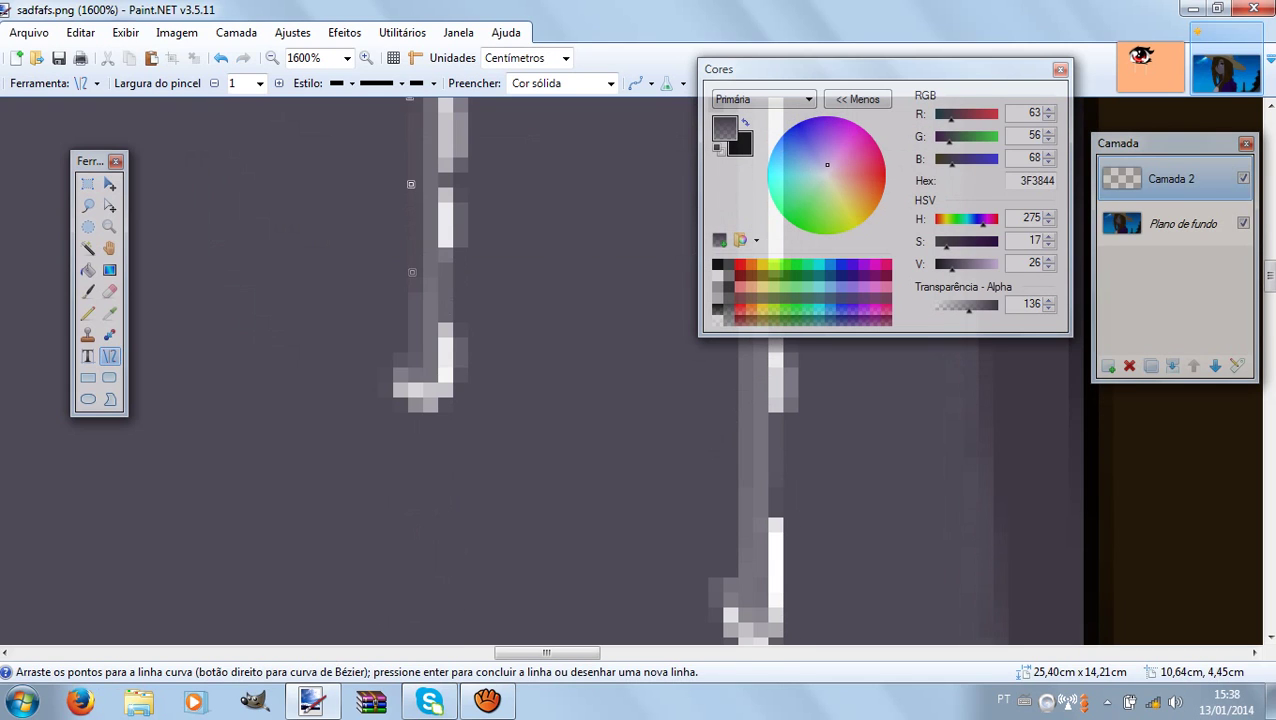
pyautogui.moveTo(409, 353); pyautogui.dragTo(409, 404)
pyautogui.moveTo(409, 387); pyautogui.dragTo(364, 380)
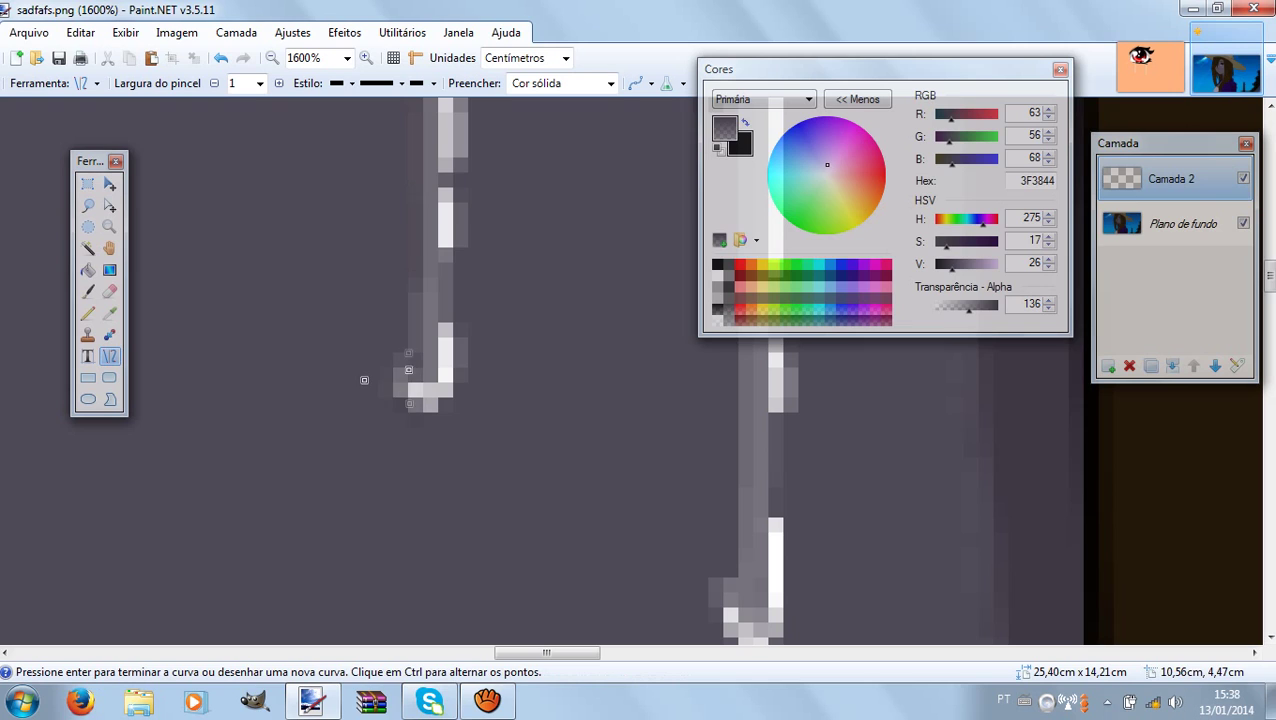
# Draw translucent shadow lines in the same colour down the left edge of the right tear streak.
pyautogui.scroll(2, 364, 380)
pyautogui.moveTo(738, 363)
pyautogui.mouseDown()
pyautogui.moveTo(738, 545)
pyautogui.moveTo(737, 517)
pyautogui.mouseUp()
pyautogui.scroll(-1, 738, 545)
pyautogui.scroll(-1, 740, 510)
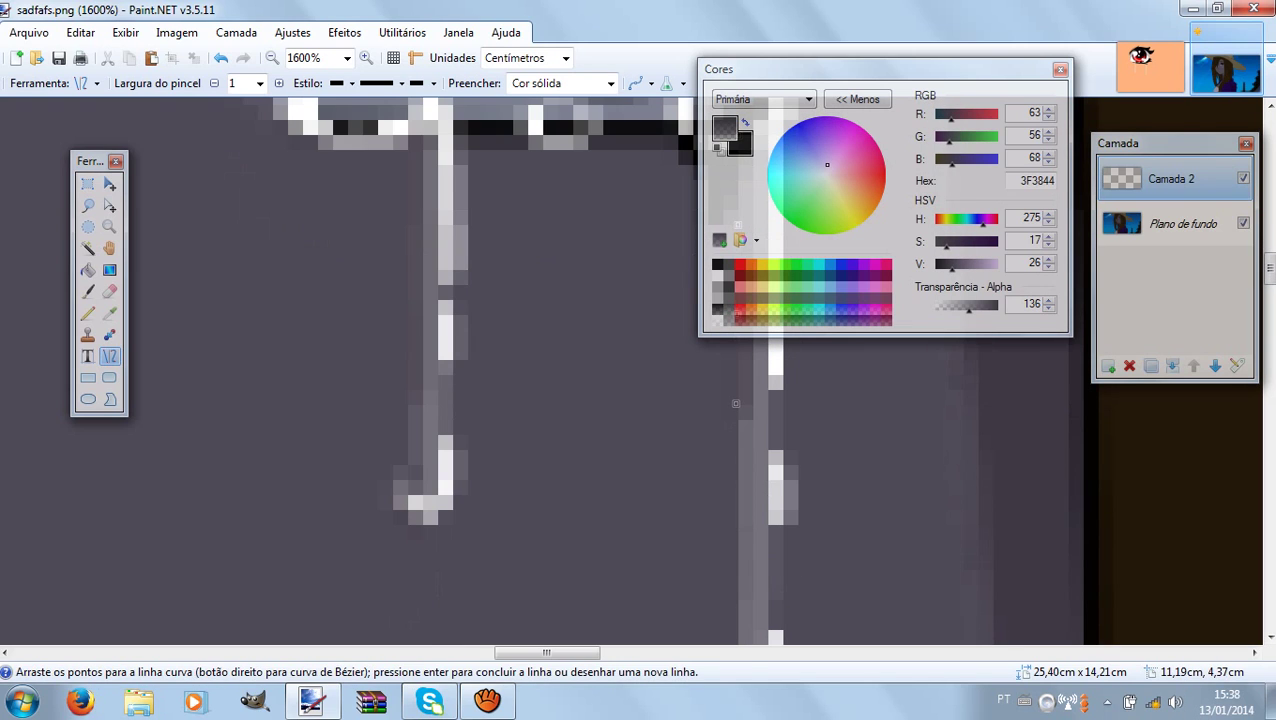
pyautogui.scroll(-2, 738, 614)
pyautogui.moveTo(738, 434)
pyautogui.mouseDown()
pyautogui.moveTo(729, 567)
pyautogui.moveTo(748, 461)
pyautogui.moveTo(737, 461)
pyautogui.mouseUp()
pyautogui.scroll(1, 724, 386)
pyautogui.scroll(-1, 737, 490)
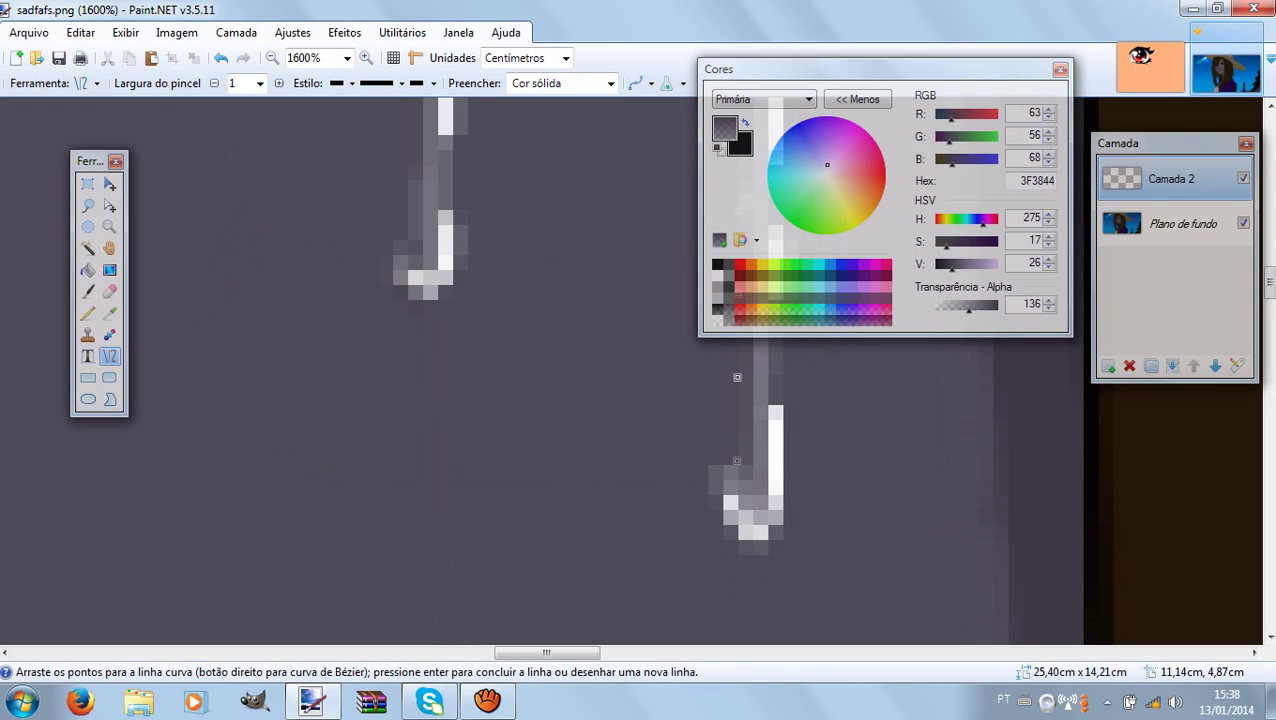
pyautogui.press('Return')
# Add a short curved shadow line around the upper left side of the right tear streak's tip.
pyautogui.moveTo(739, 465)
pyautogui.mouseDown()
pyautogui.moveTo(720, 499)
pyautogui.moveTo(727, 525)
pyautogui.moveTo(691, 443)
pyautogui.moveTo(716, 472)
pyautogui.mouseUp()
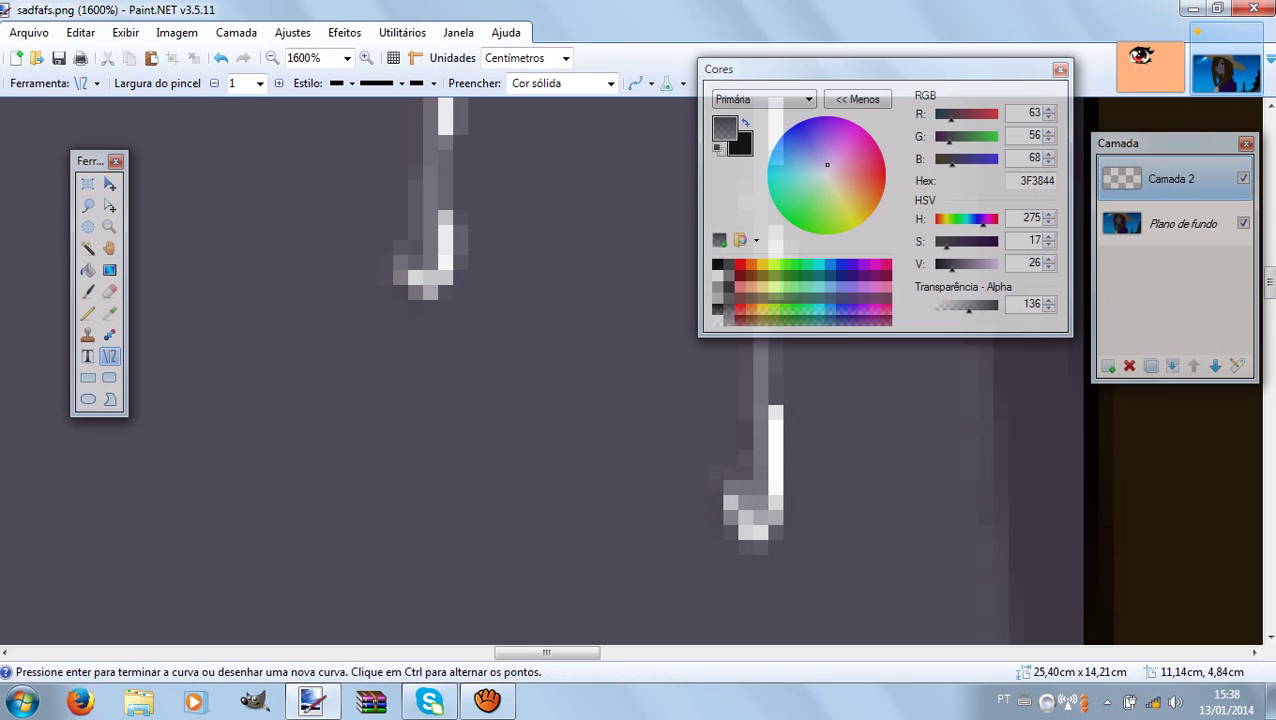
pyautogui.scroll(3, 540, 370)
pyautogui.scroll(-2, 540, 370)
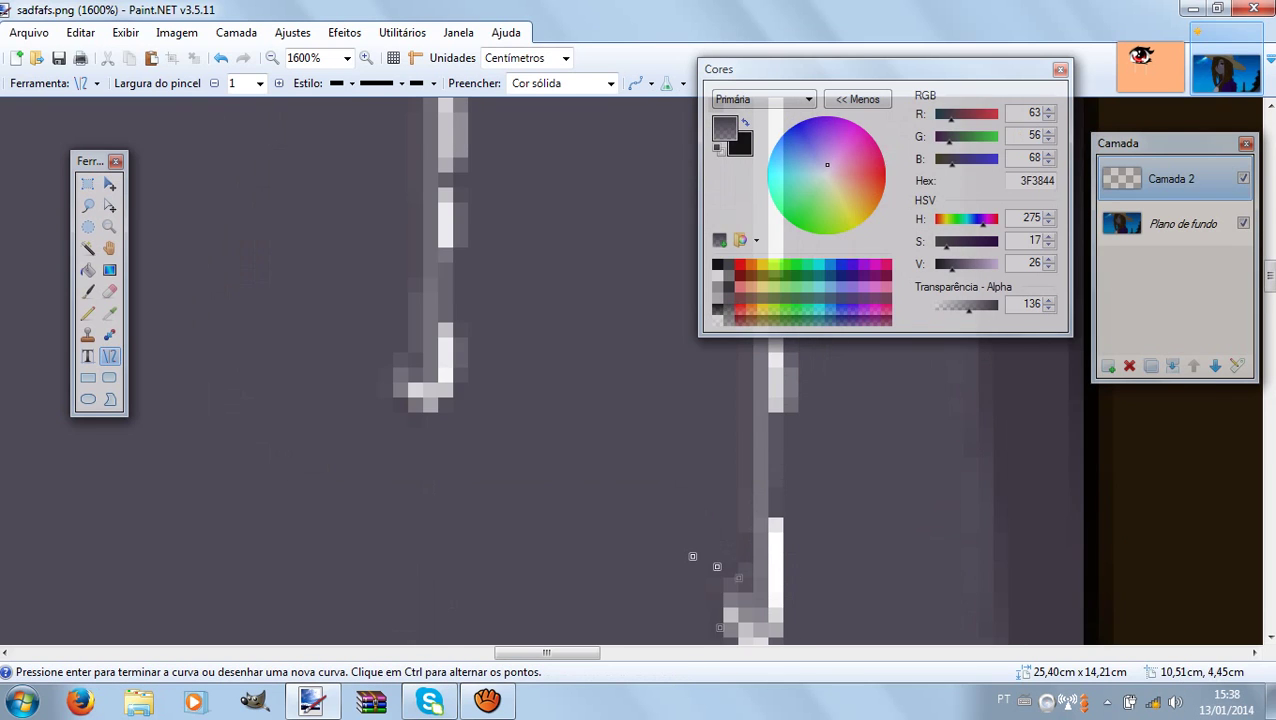
# Draw a curve inside the left droplet in white FFFFFF with alpha 128 and a brush width of 2.
pyautogui.scroll(2, 540, 370)
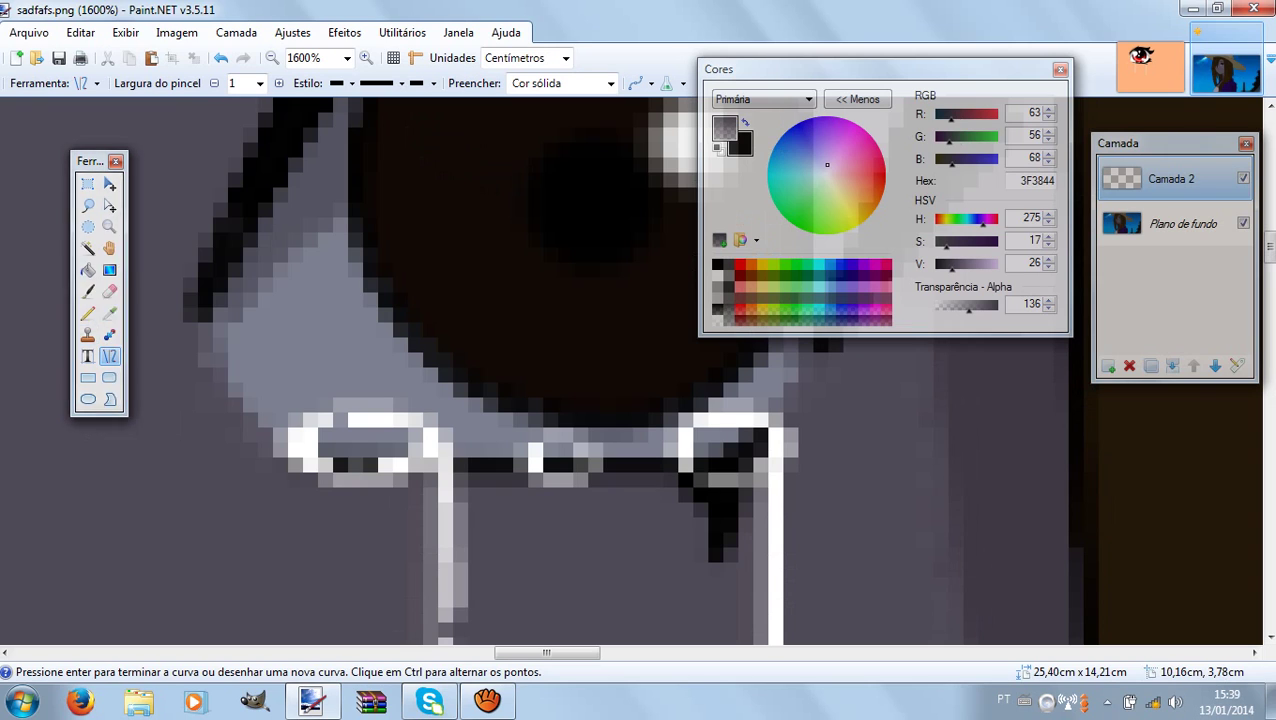
pyautogui.moveTo(318, 441)
pyautogui.mouseDown()
pyautogui.moveTo(402, 440)
pyautogui.moveTo(335, 461)
pyautogui.mouseUp()
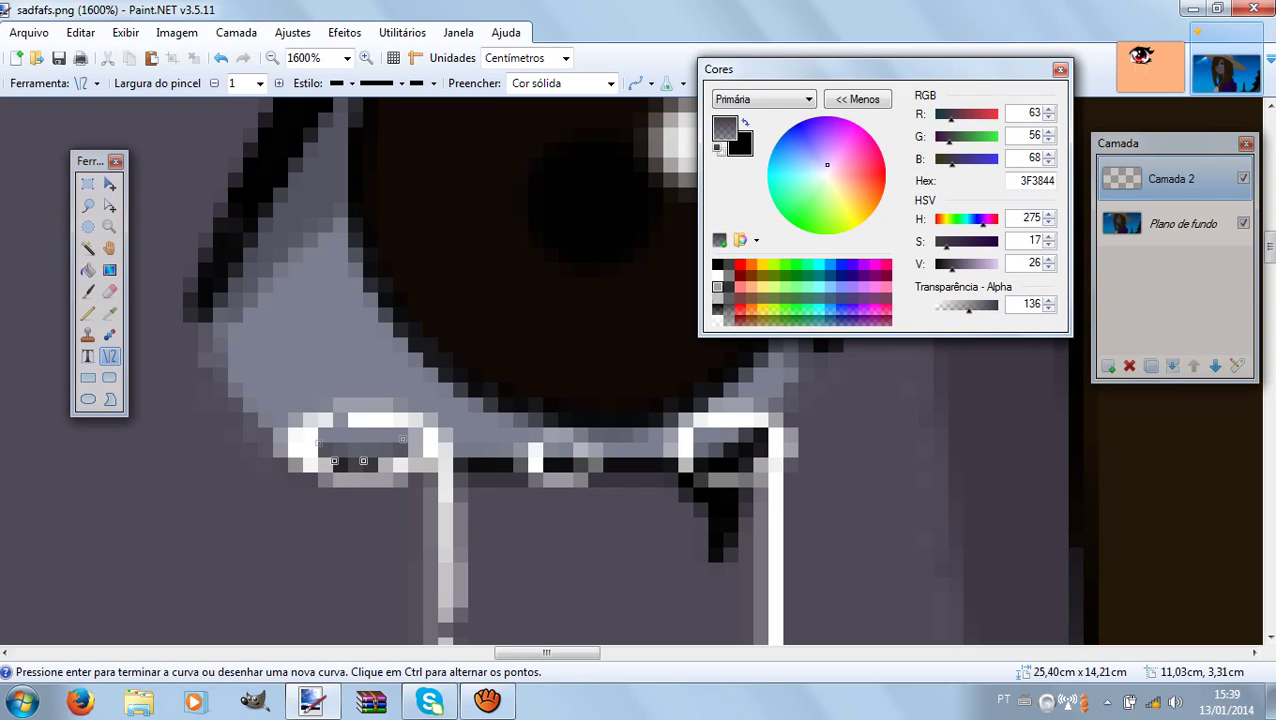
pyautogui.click(717, 319)
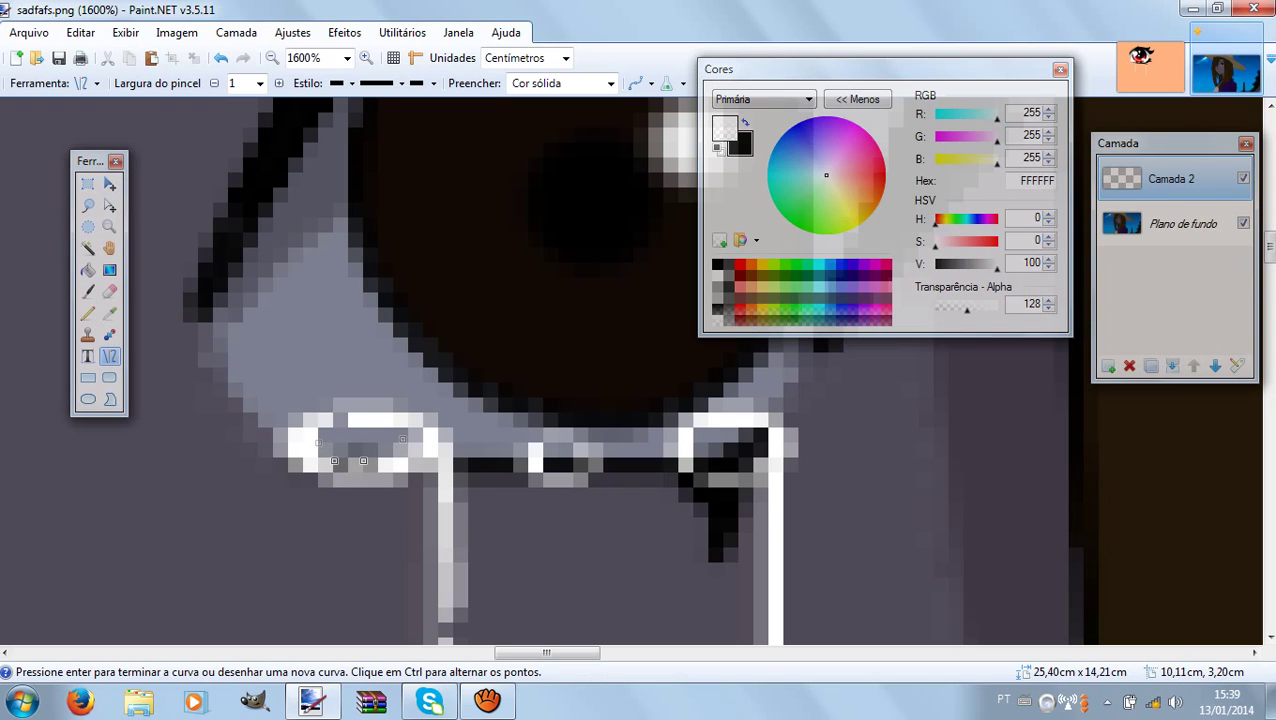
pyautogui.click(279, 83)
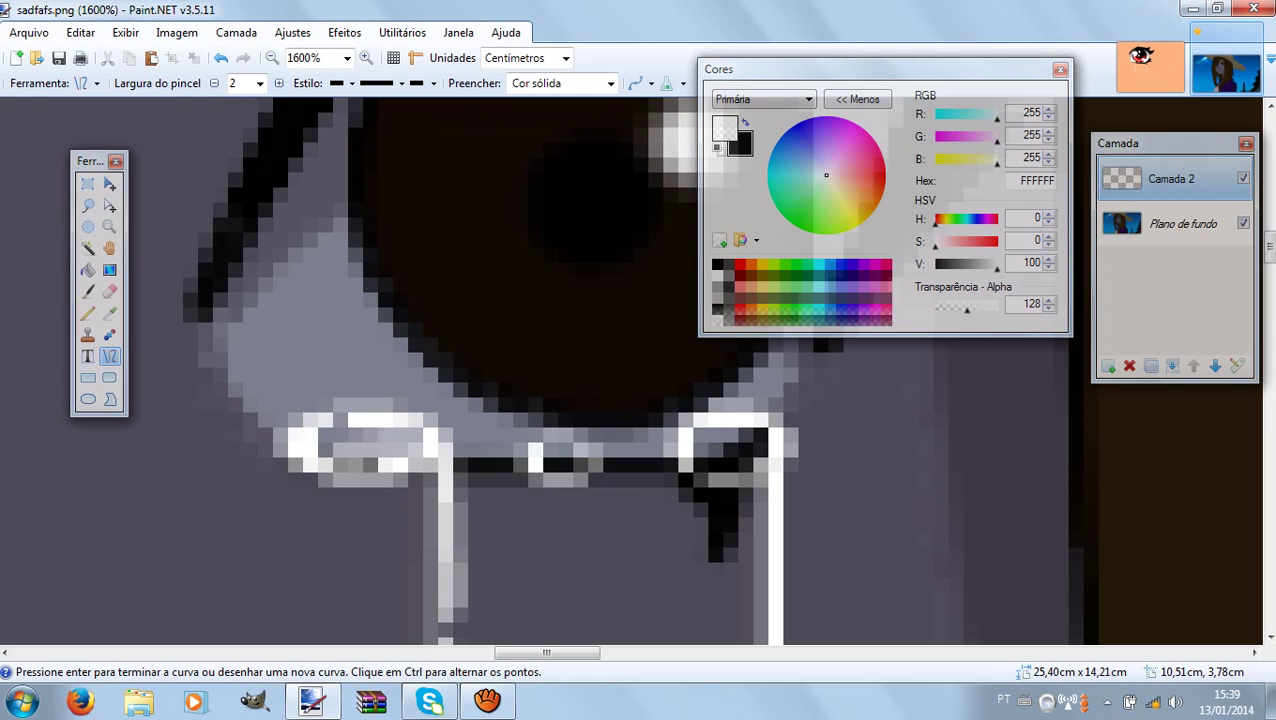
pyautogui.moveTo(363, 461); pyautogui.dragTo(377, 447)
# Draw translucent white curves inside the right droplet and the small middle droplet on the lower eyelid.
pyautogui.moveTo(678, 458)
pyautogui.mouseDown()
pyautogui.moveTo(768, 450)
pyautogui.moveTo(768, 427)
pyautogui.mouseUp()
pyautogui.moveTo(740, 468); pyautogui.dragTo(738, 453)
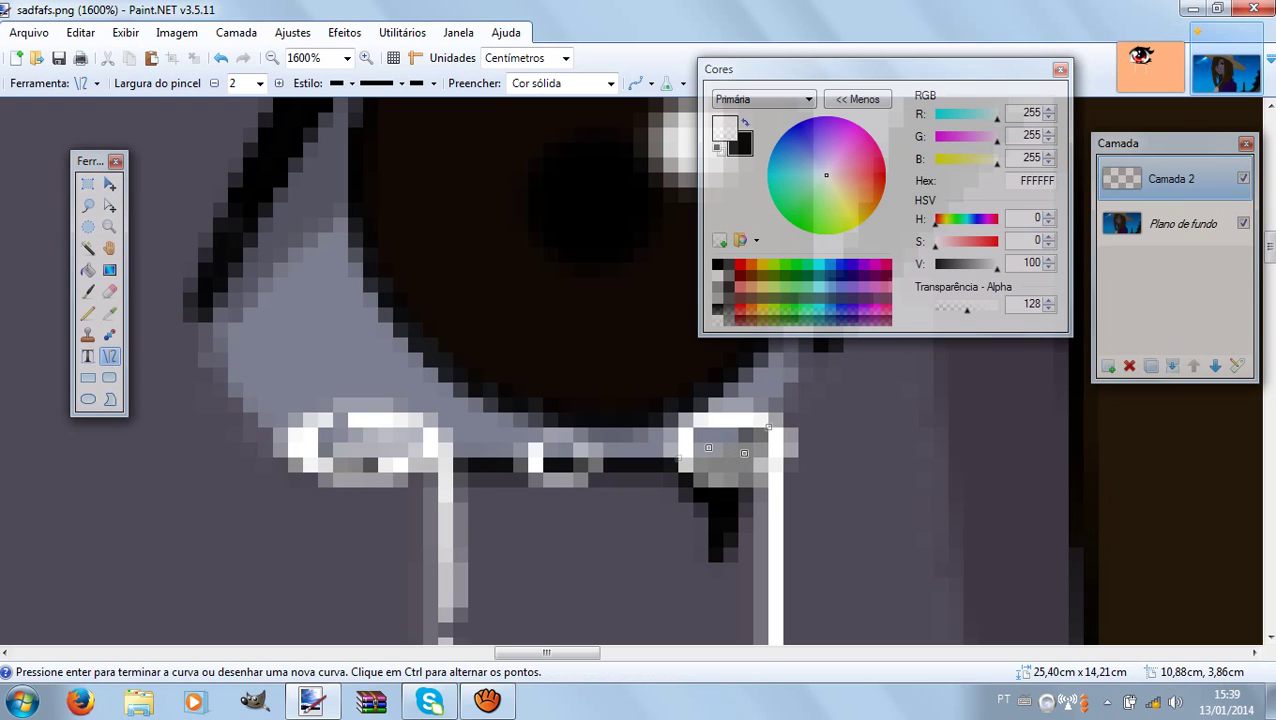
pyautogui.moveTo(558, 458)
pyautogui.mouseDown()
pyautogui.moveTo(575, 456)
pyautogui.moveTo(541, 463)
pyautogui.mouseUp()
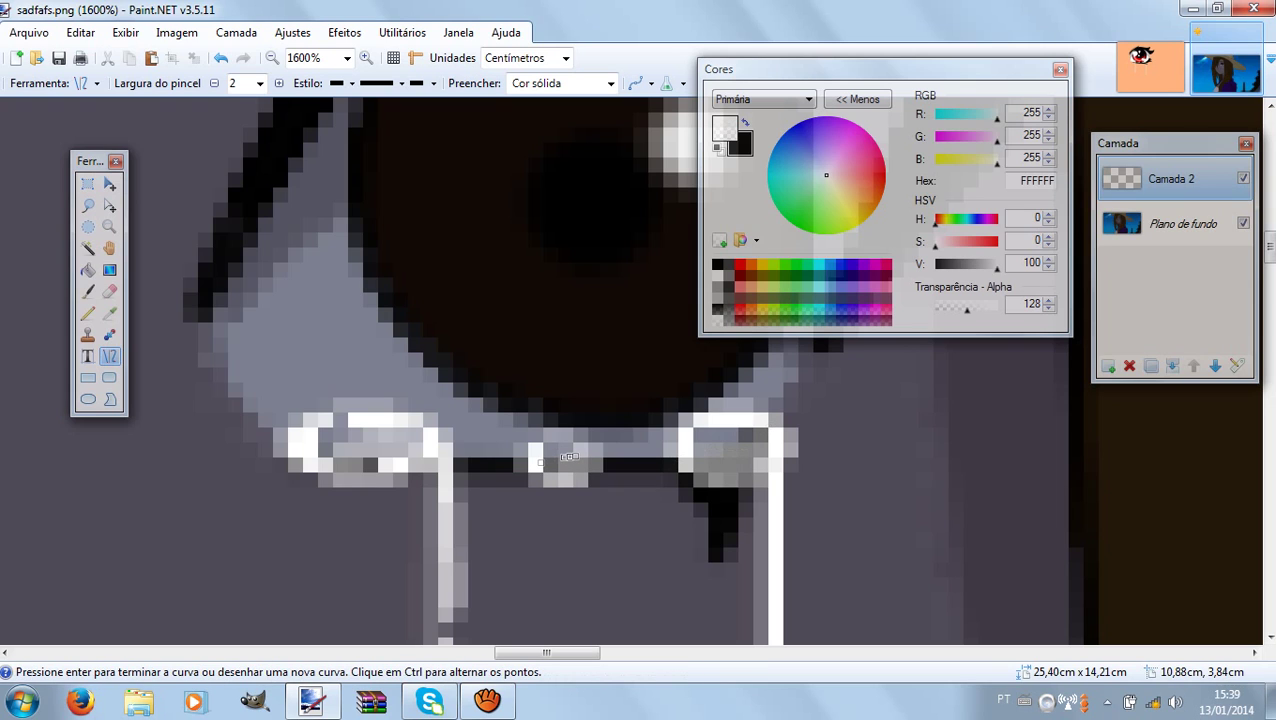
pyautogui.click(540, 462)
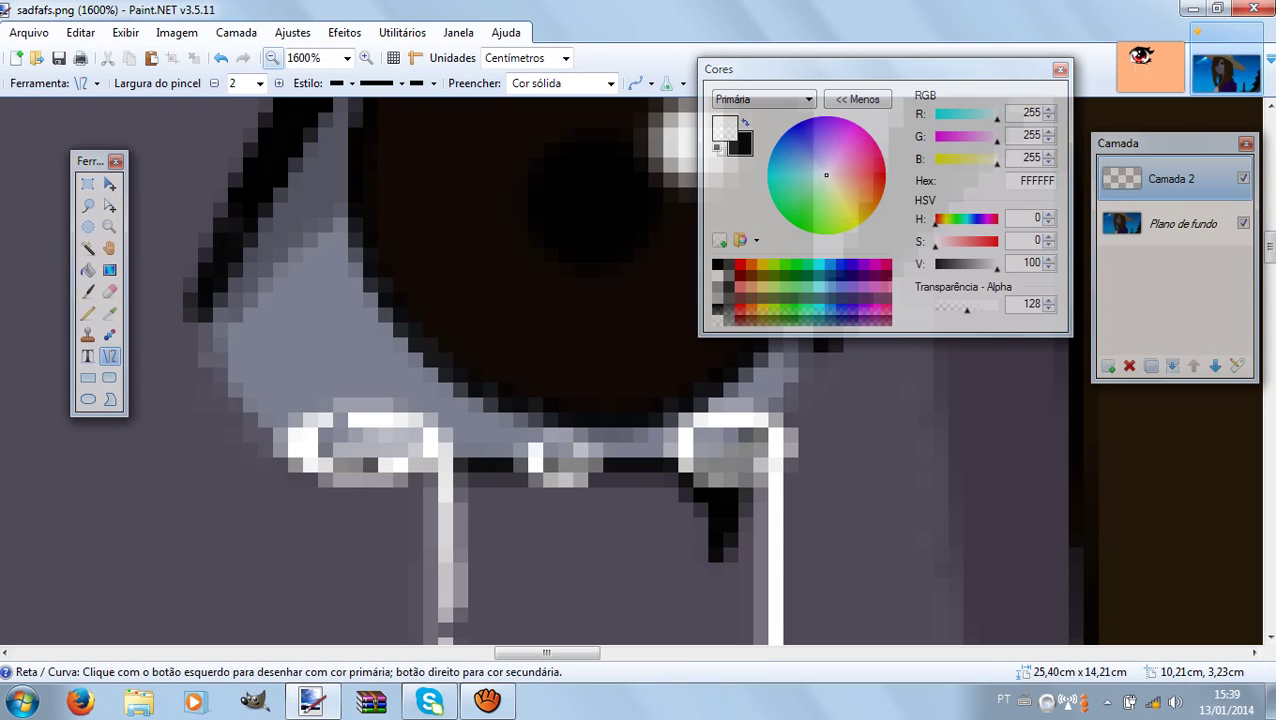
# Examine the droplets and both tear streaks against the whole eye and the surrounding face.
pyautogui.click(272, 57)
pyautogui.click(272, 57)
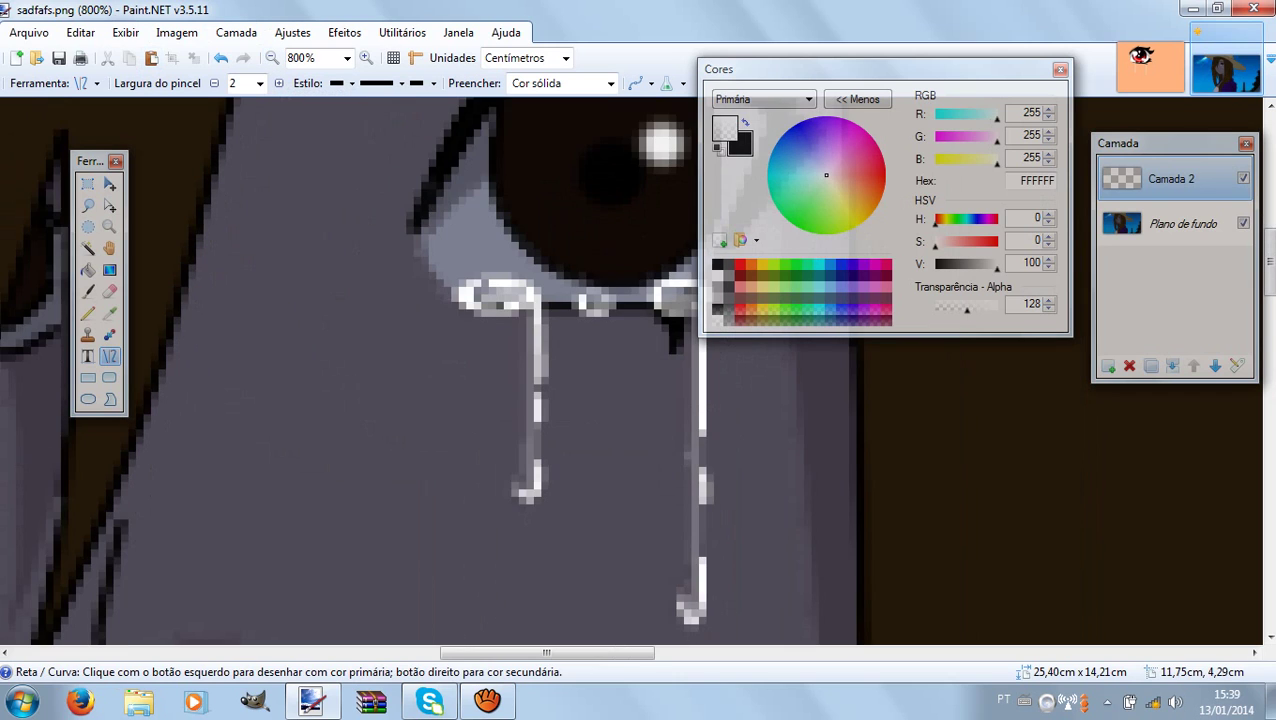
pyautogui.scroll(-1, 430, 370)
pyautogui.scroll(1, 850, 545)
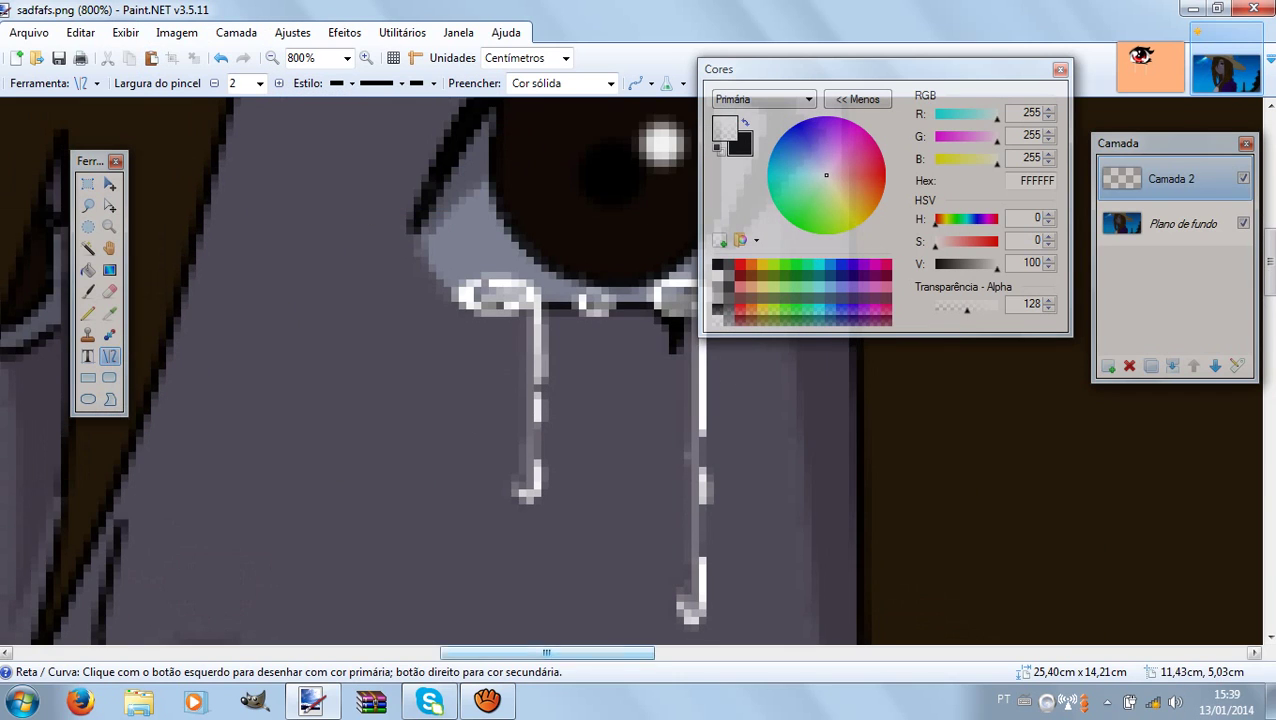
pyautogui.moveTo(610, 653); pyautogui.dragTo(638, 653)
pyautogui.scroll(2, 350, 370)
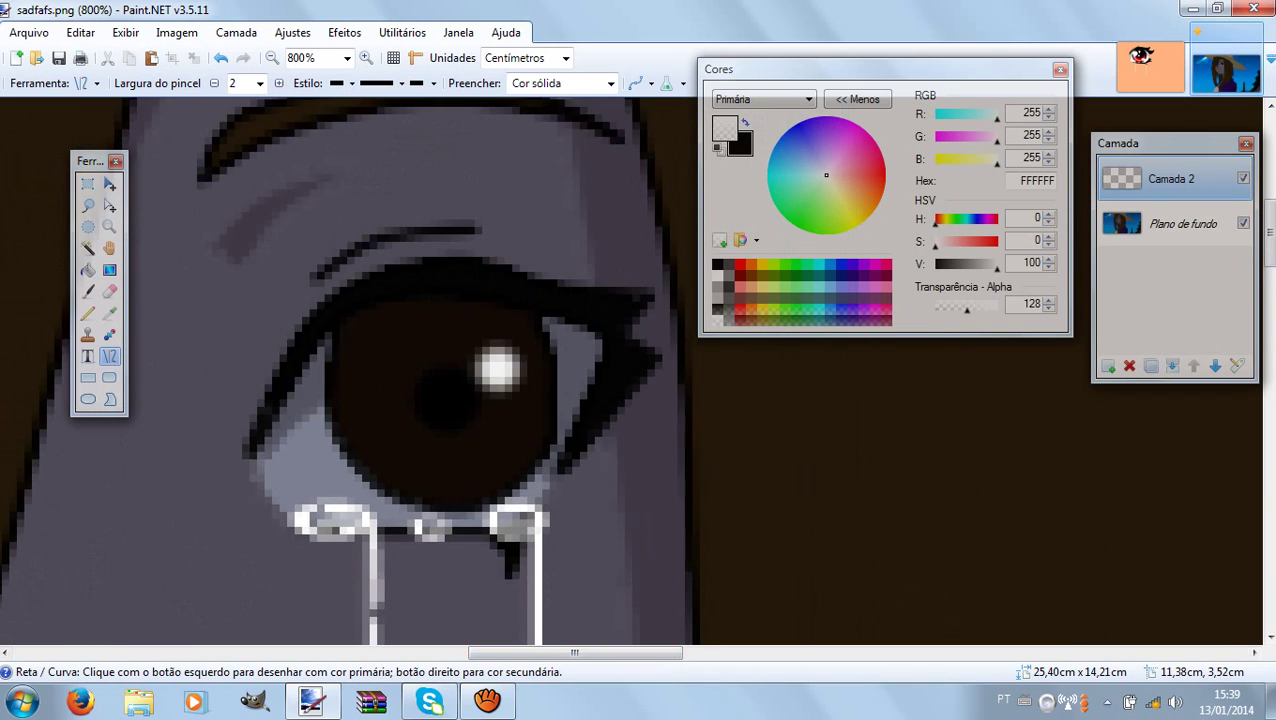
pyautogui.scroll(-2, 350, 370)
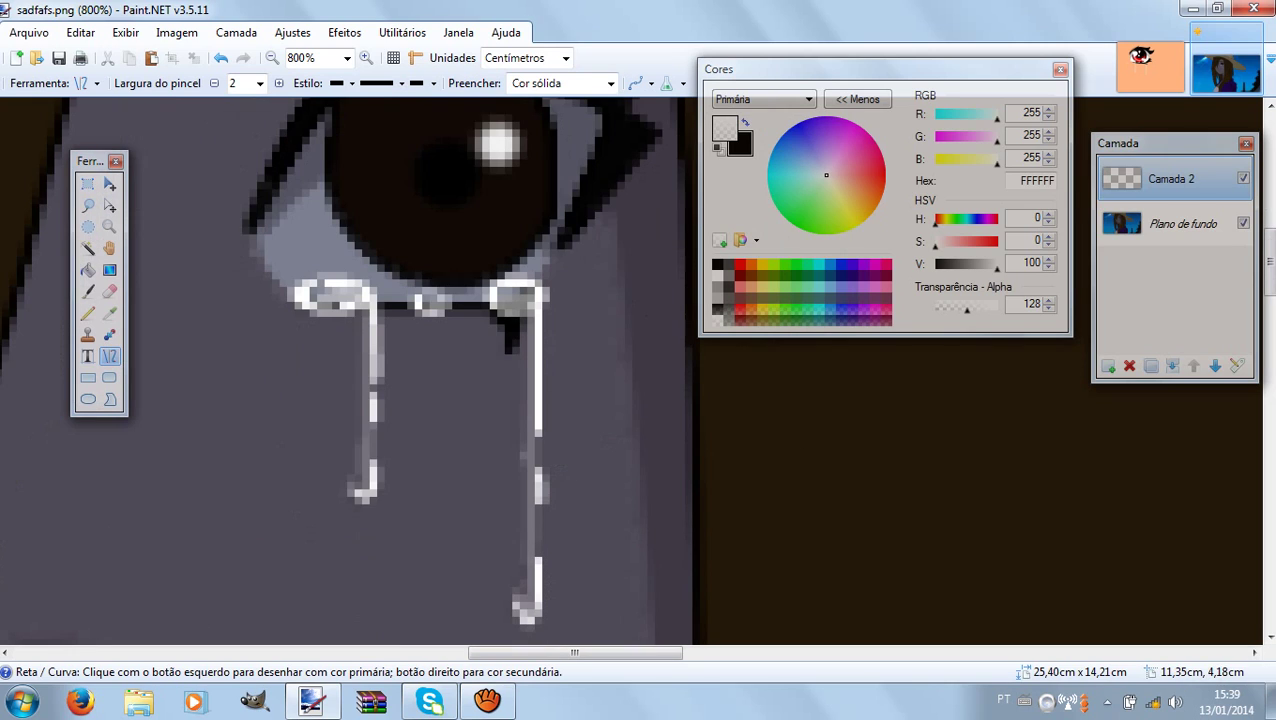
pyautogui.click(272, 57)
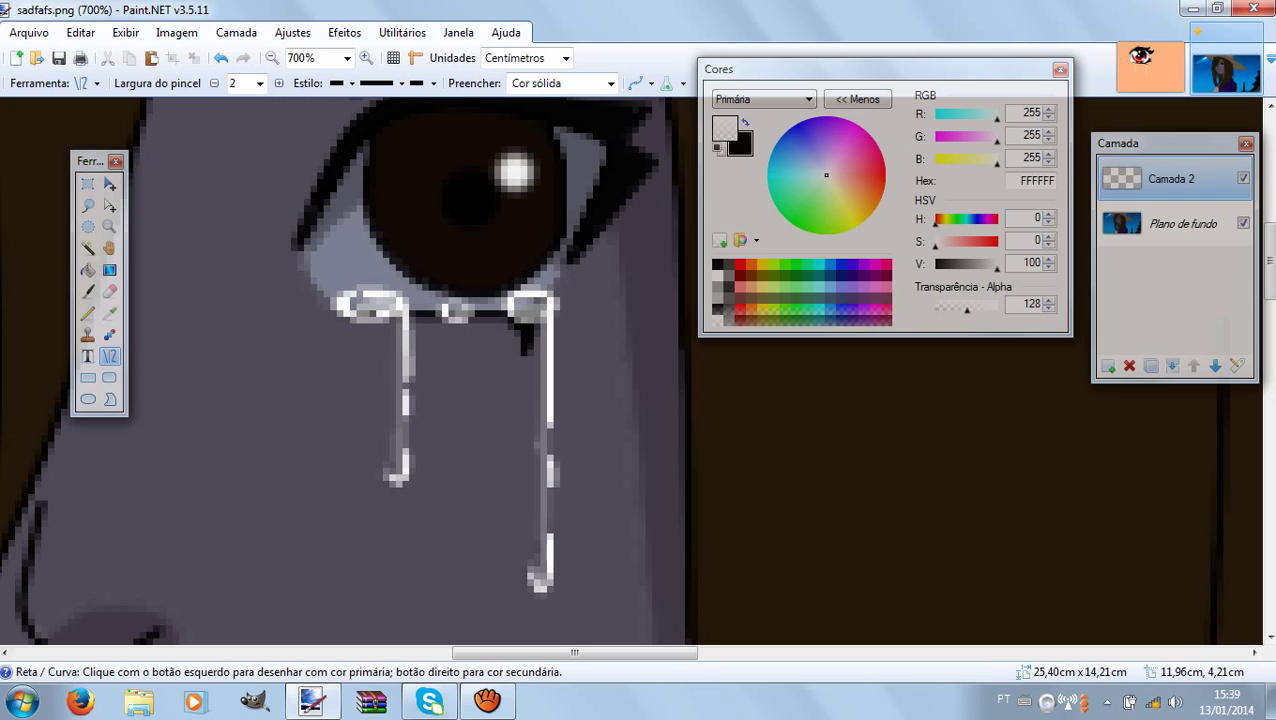
pyautogui.scroll(-5, 350, 370)
pyautogui.scroll(7, 350, 370)
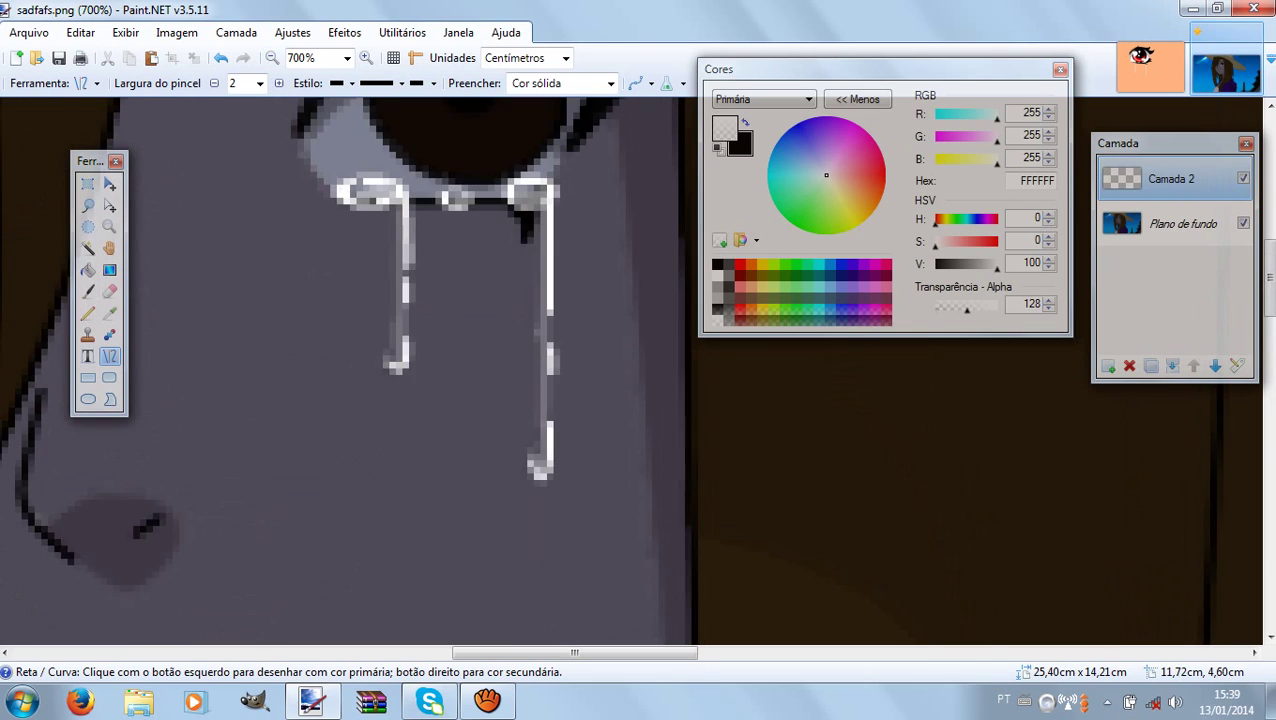
pyautogui.scroll(-1, 350, 370)
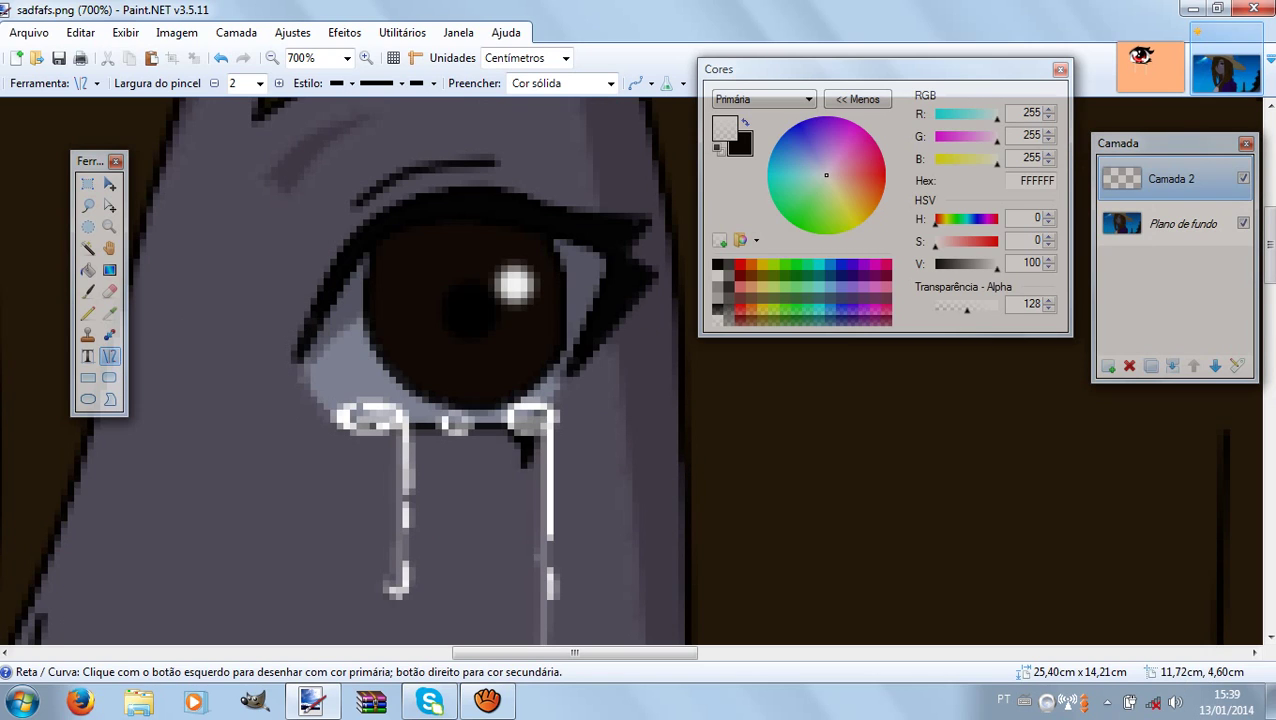
pyautogui.scroll(-1, 478, 370)
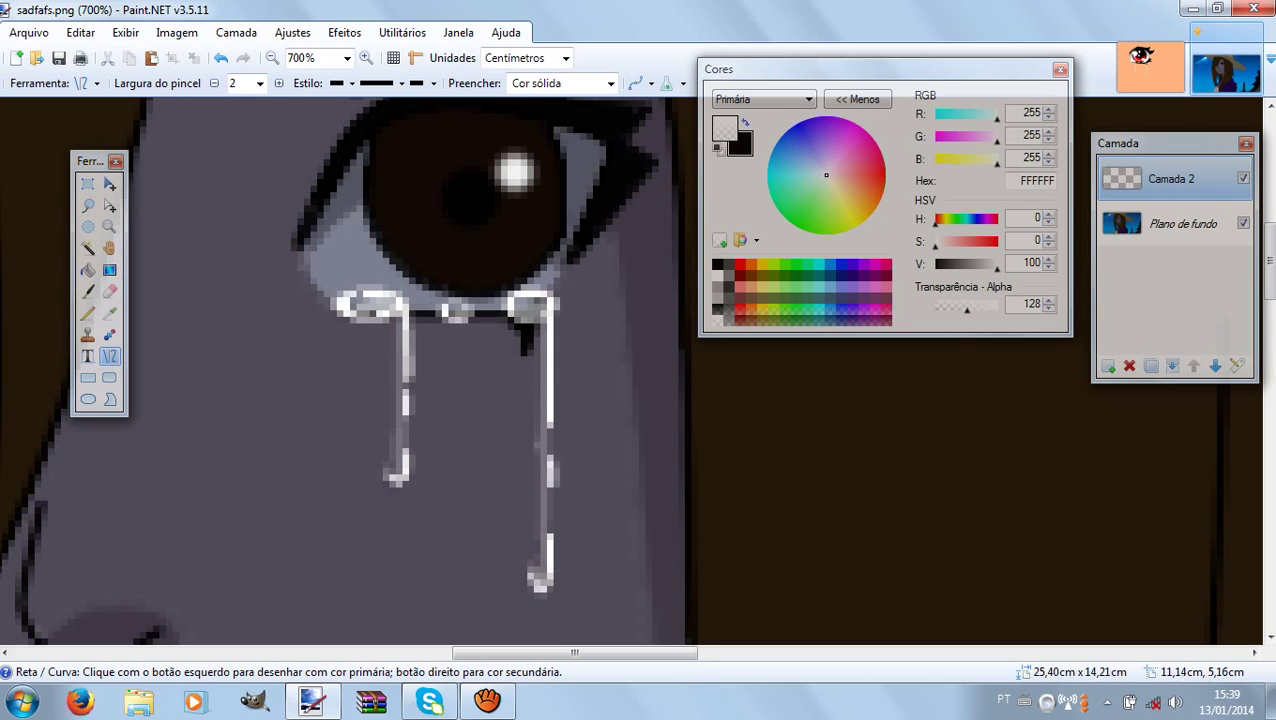
pyautogui.scroll(-1, 345, 370)
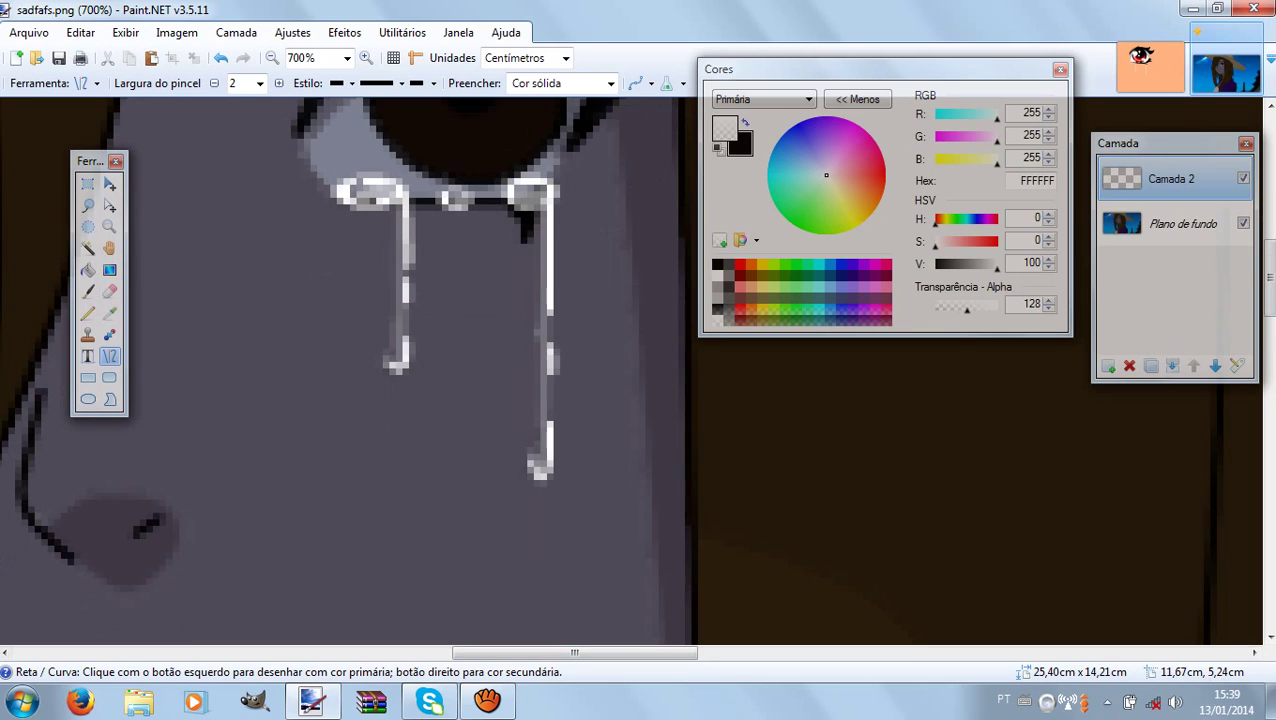
pyautogui.scroll(1, 345, 370)
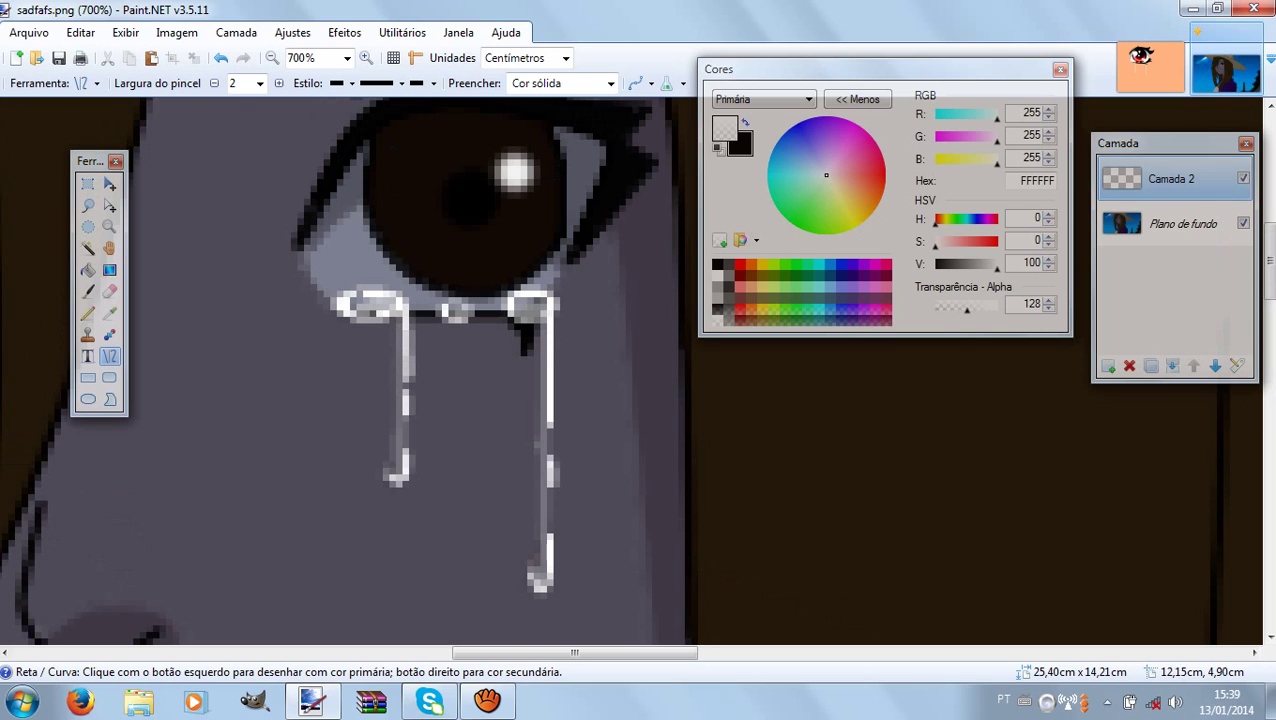
pyautogui.moveTo(487, 702)
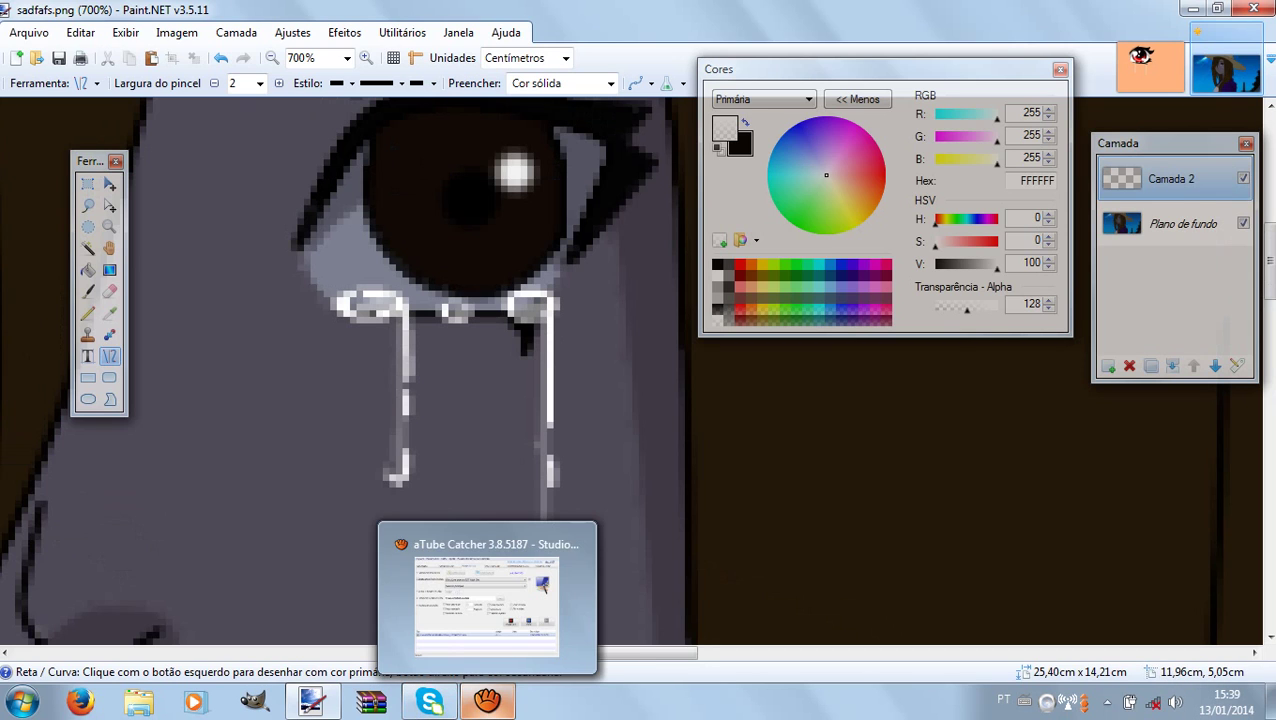